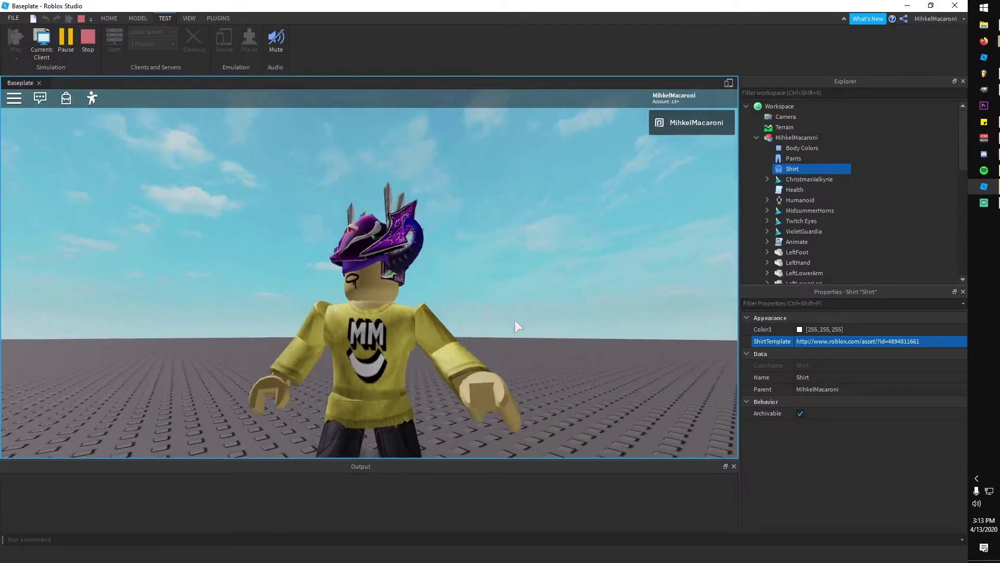
{"action": "scroll", "coordinate": [514, 320], "scroll_direction": "down", "scroll_amount": 2}
{"action": "scroll", "coordinate": [514, 320], "scroll_direction": "up", "scroll_amount": 3}
{"action": "scroll", "coordinate": [514, 320], "scroll_direction": "down", "scroll_amount": 1}
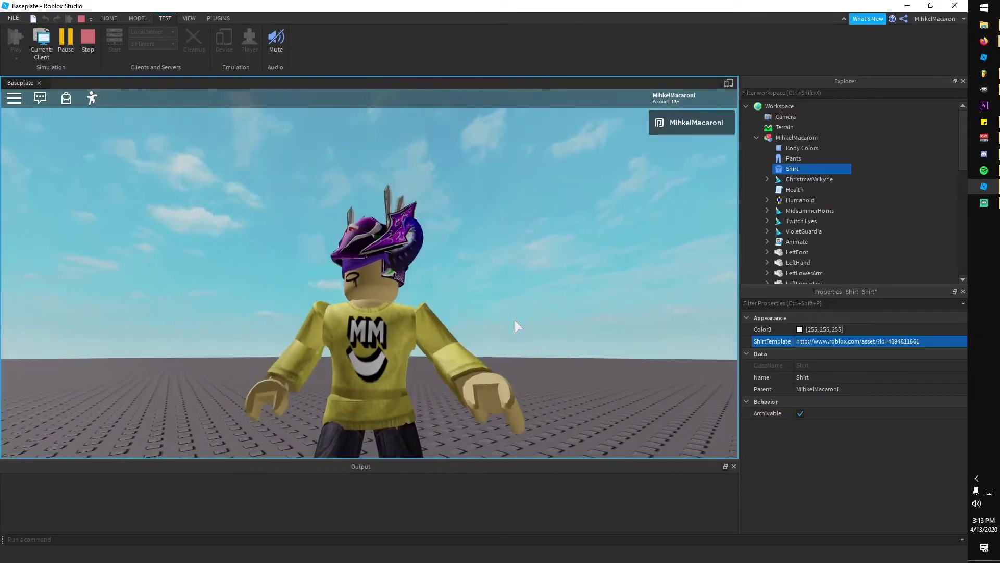
{"action": "scroll", "coordinate": [515, 319], "scroll_direction": "down", "scroll_amount": 2}
{"action": "scroll", "coordinate": [515, 320], "scroll_direction": "up", "scroll_amount": 3}
{"action": "scroll", "coordinate": [515, 320], "scroll_direction": "down", "scroll_amount": 1}
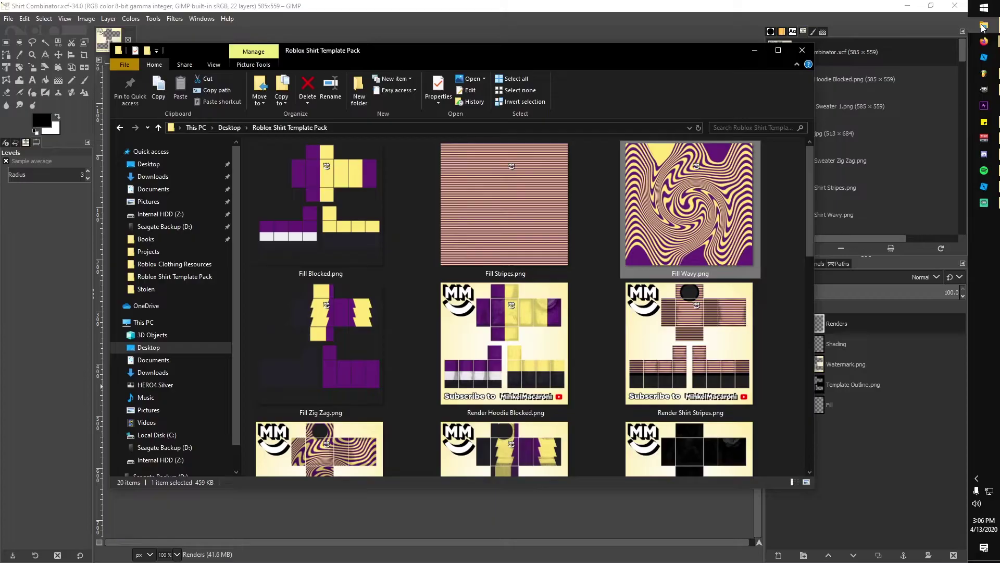
Look through the fill, render, shading and template images in the Roblox Shirt Template Pack folder
{"action": "left_click", "coordinate": [595, 232]}
{"action": "scroll", "coordinate": [596, 232], "scroll_direction": "down", "scroll_amount": 3, "text": "ctrl"}
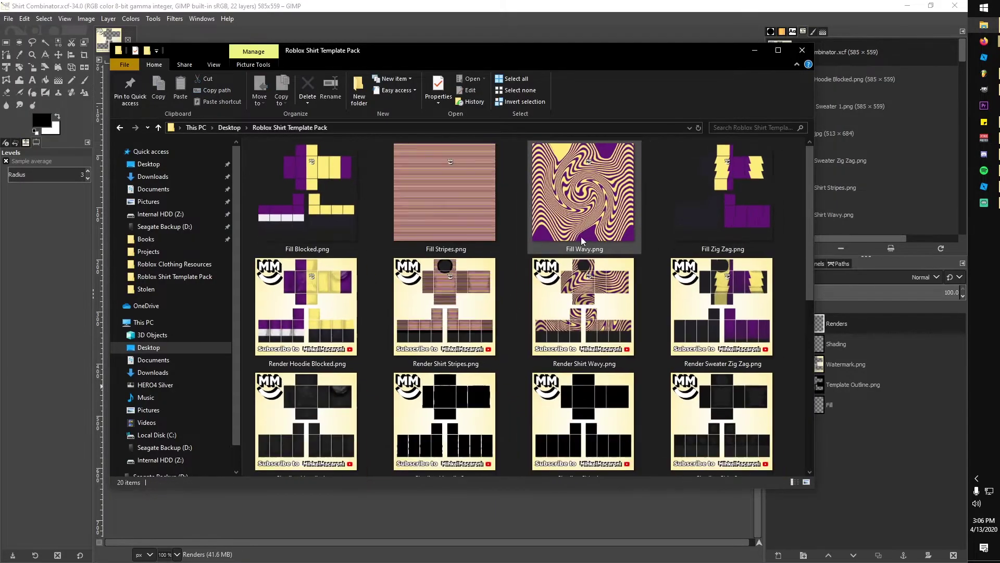
{"action": "scroll", "coordinate": [530, 250], "scroll_direction": "down", "scroll_amount": 1}
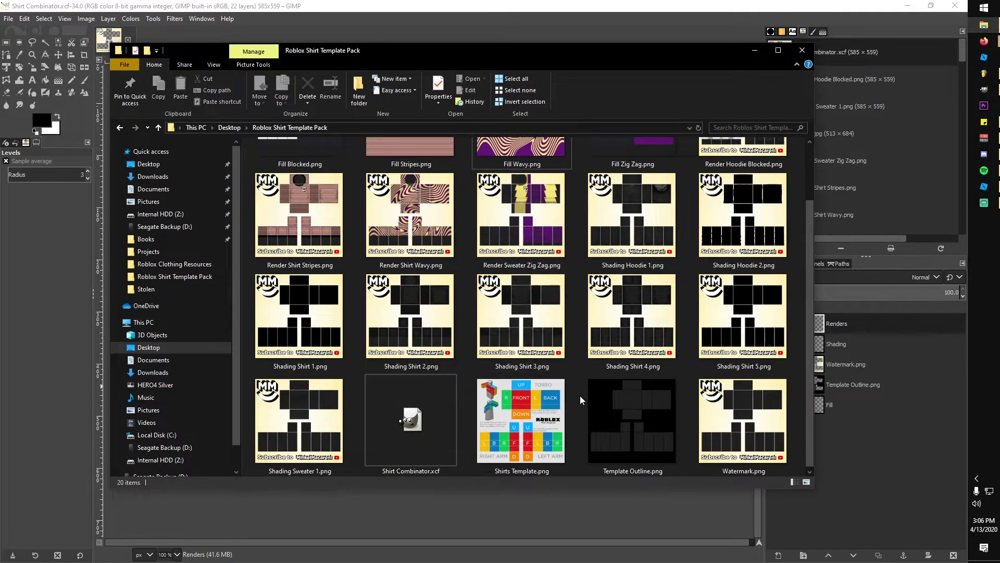
{"action": "scroll", "coordinate": [580, 395], "scroll_direction": "up", "scroll_amount": 1}
{"action": "scroll", "coordinate": [579, 395], "scroll_direction": "down", "scroll_amount": 1}
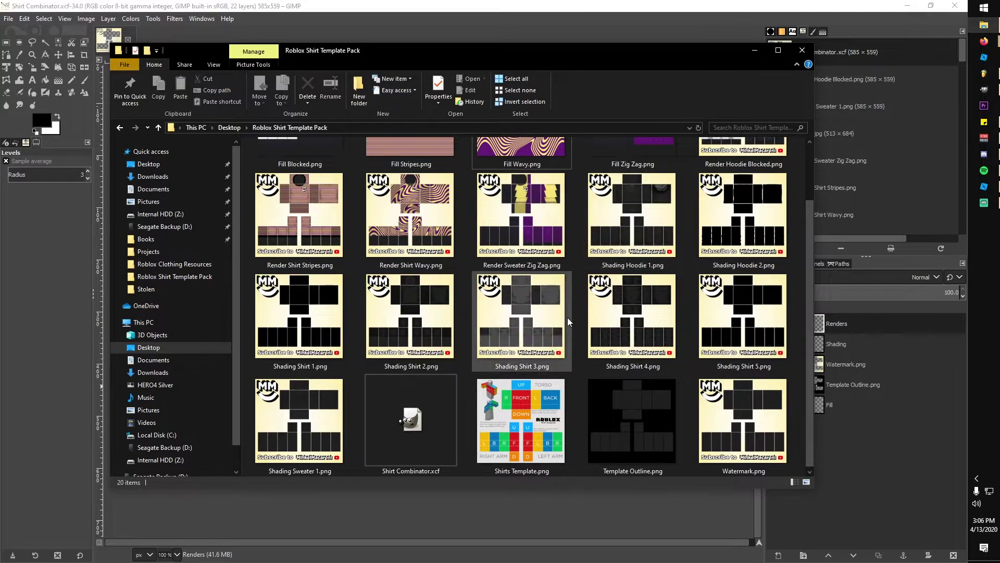
{"action": "left_click", "coordinate": [465, 5]}
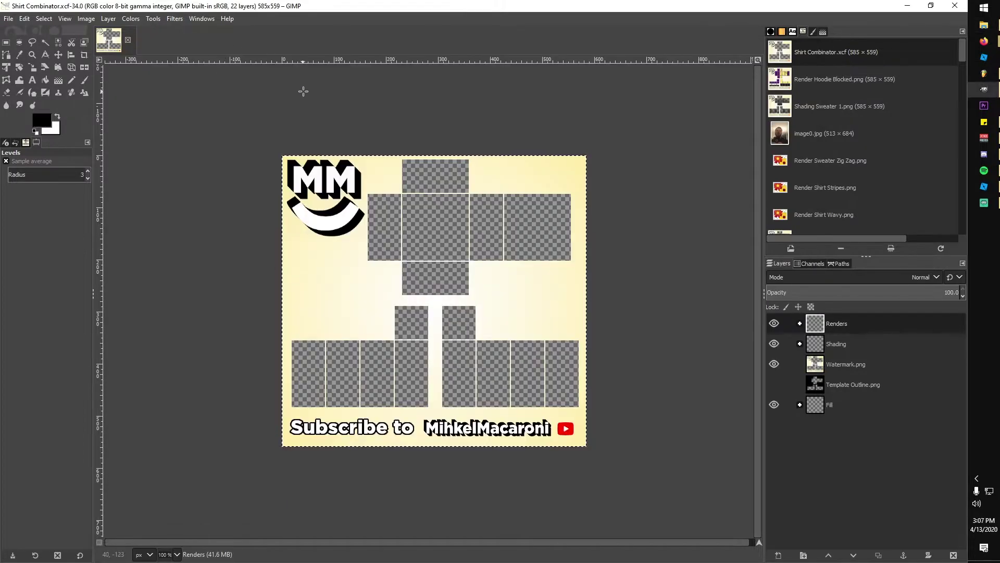
{"action": "key", "text": "alt+Tab"}
{"action": "scroll", "coordinate": [483, 308], "scroll_direction": "down", "scroll_amount": 1}
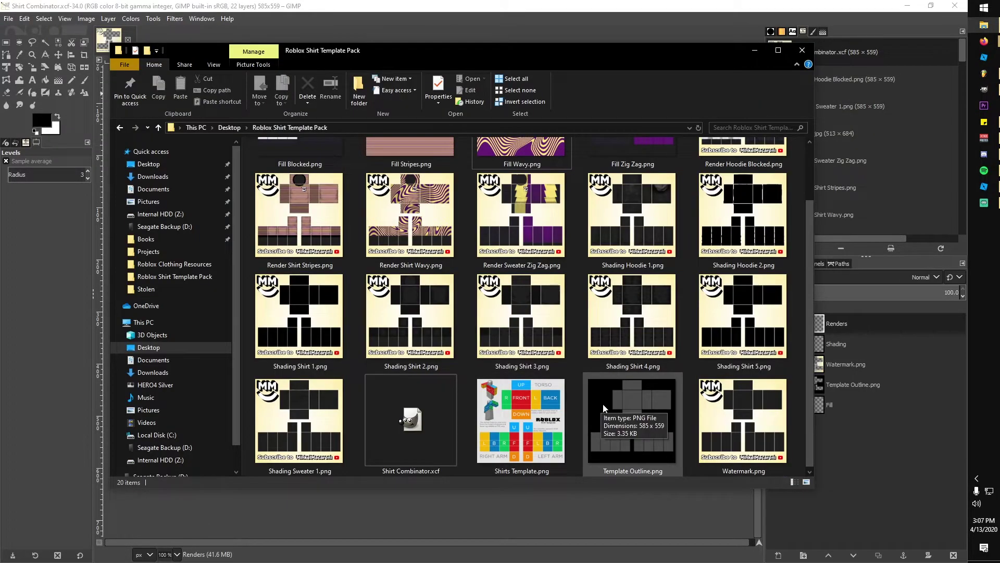
Open Shirts Template.png from the template pack folder in GIMP
{"action": "right_click", "coordinate": [526, 401]}
{"action": "mouse_move", "coordinate": [579, 356]}
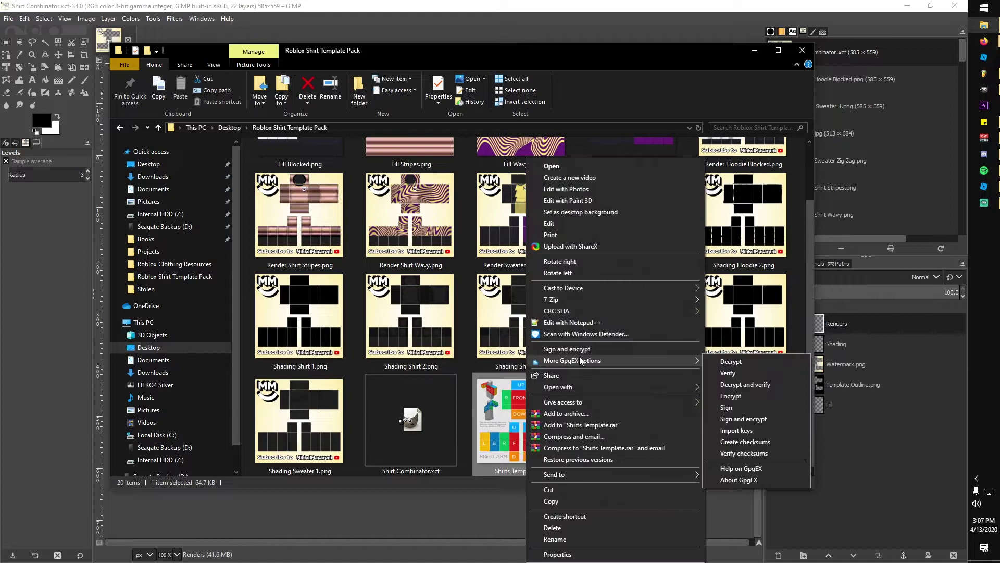
{"action": "mouse_move", "coordinate": [609, 387]}
{"action": "left_click", "coordinate": [746, 391]}
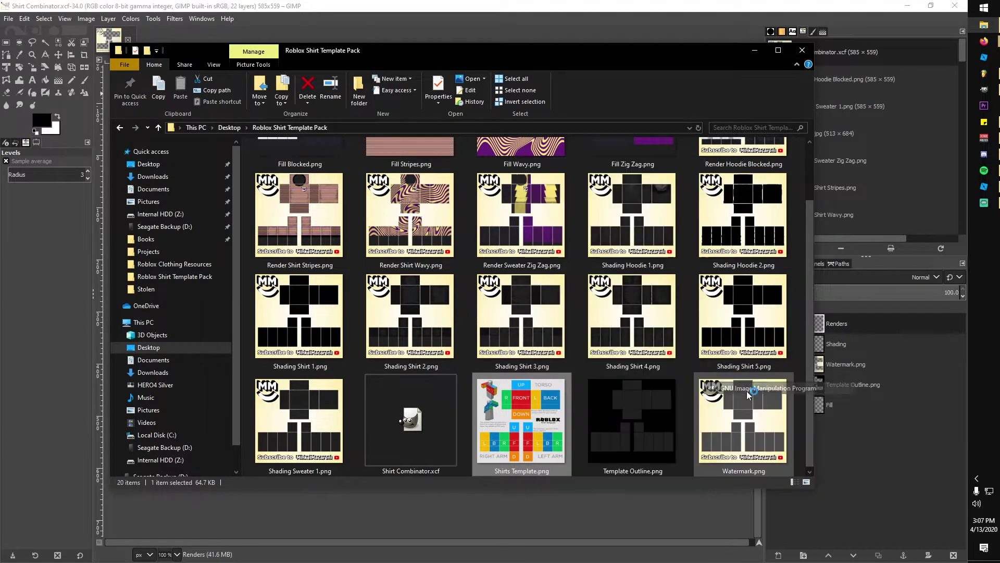
{"action": "left_click", "coordinate": [586, 5]}
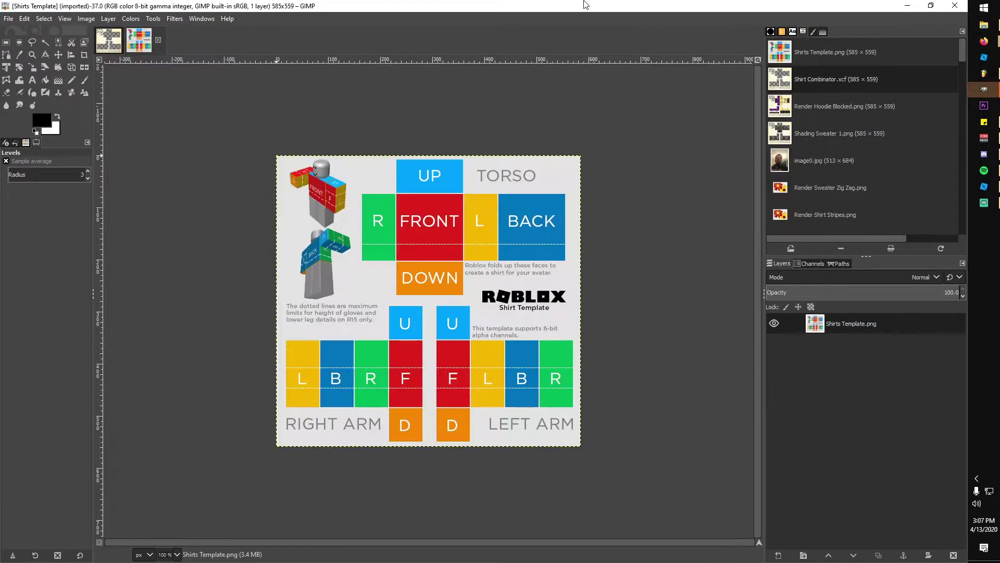
Add Template Outline.png and Watermark.png from the template pack as layers above the shirt template
{"action": "key", "text": "alt+Tab"}
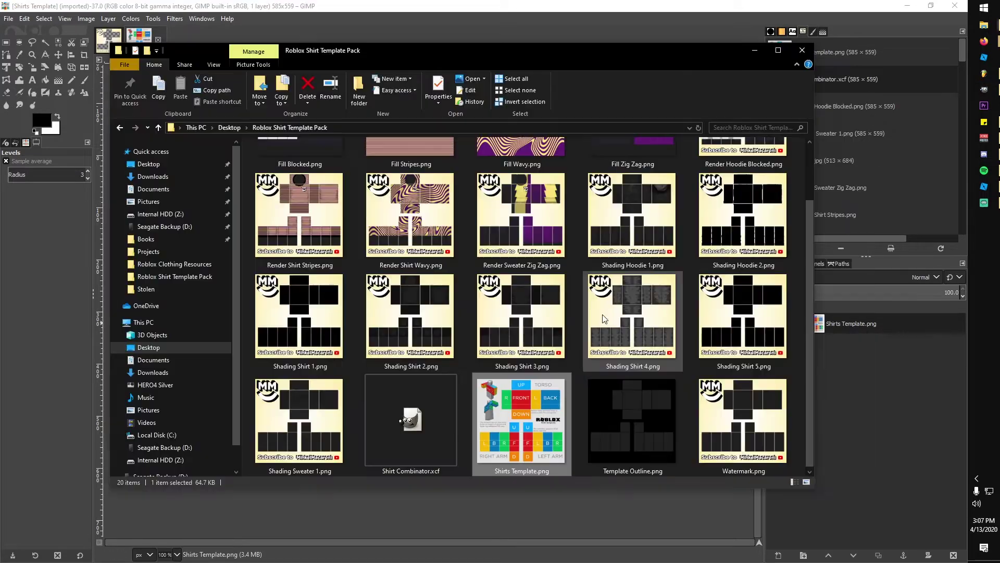
{"action": "left_click", "coordinate": [611, 420]}
{"action": "left_click_drag", "start_coordinate": [693, 393], "coordinate": [412, 331]}
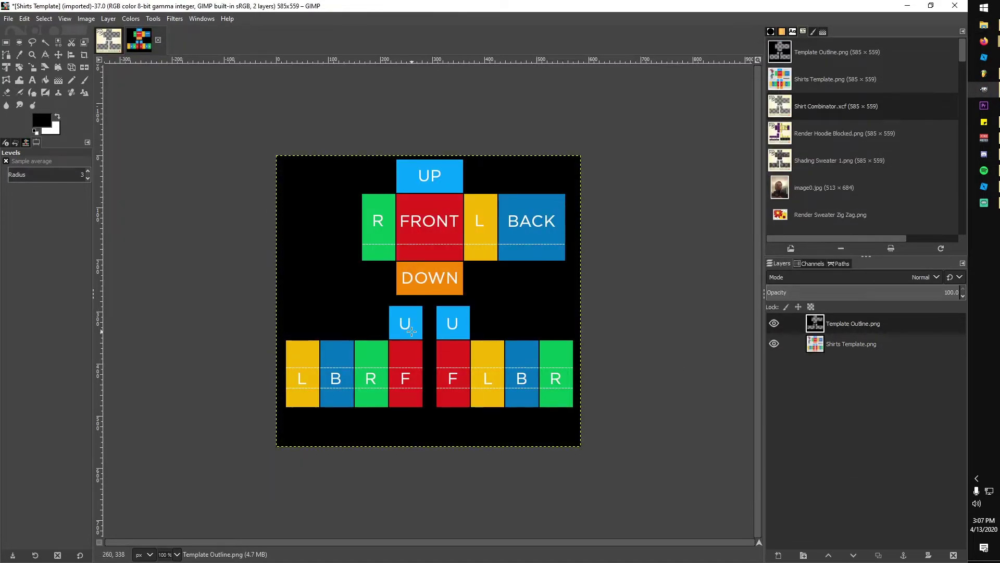
{"action": "key", "text": "alt+Tab"}
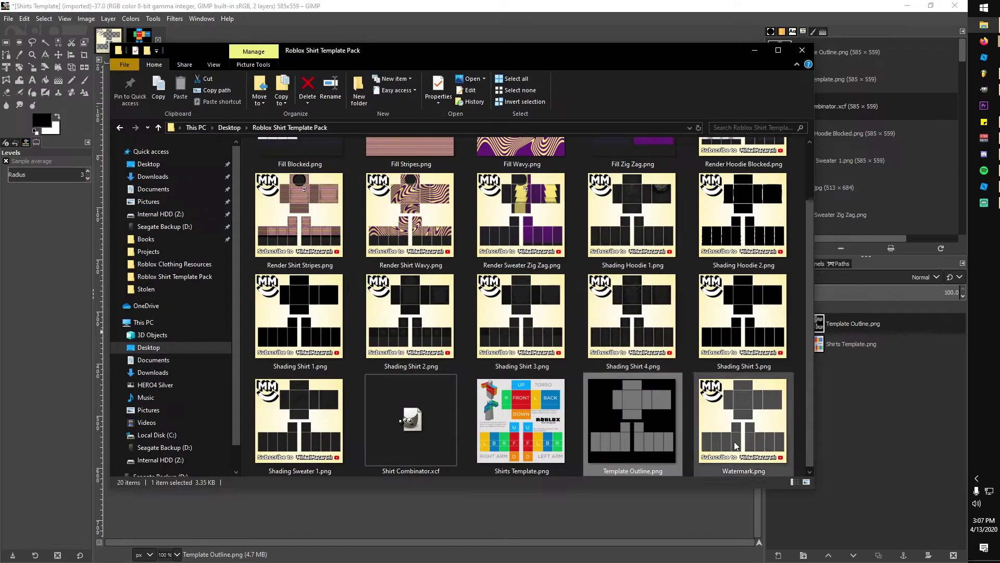
{"action": "left_click_drag", "start_coordinate": [733, 441], "coordinate": [511, 271]}
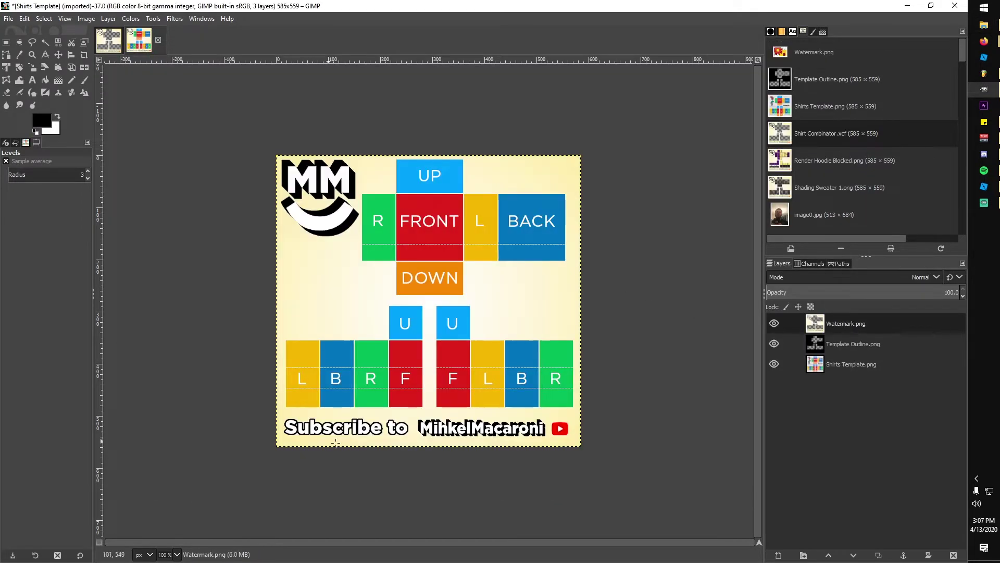
Hide the Watermark.png layer and select the shirt panel areas by color-selecting the black of Template Outline.png and inverting the selection
{"action": "left_click", "coordinate": [776, 323]}
{"action": "left_click", "coordinate": [831, 350]}
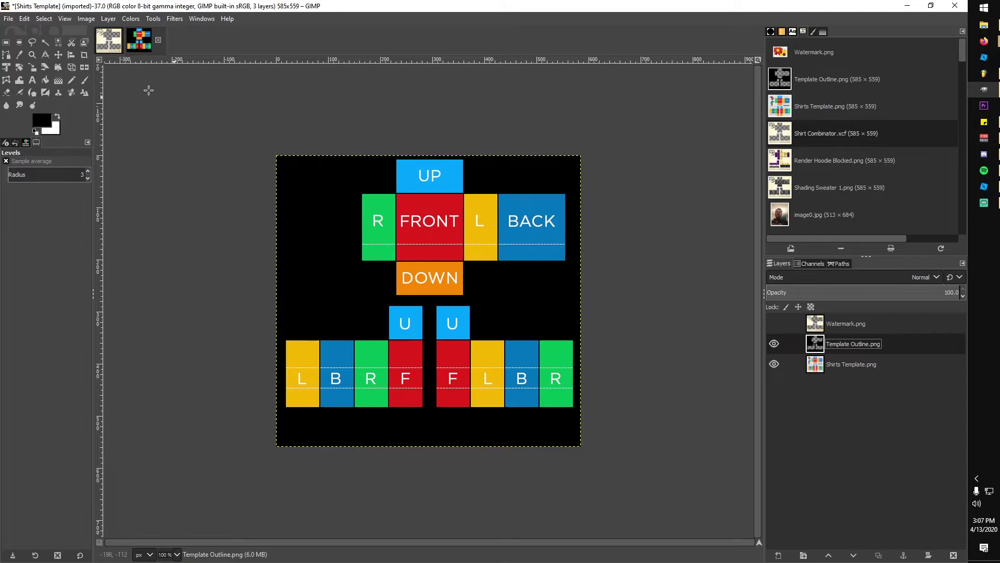
{"action": "left_click", "coordinate": [58, 42]}
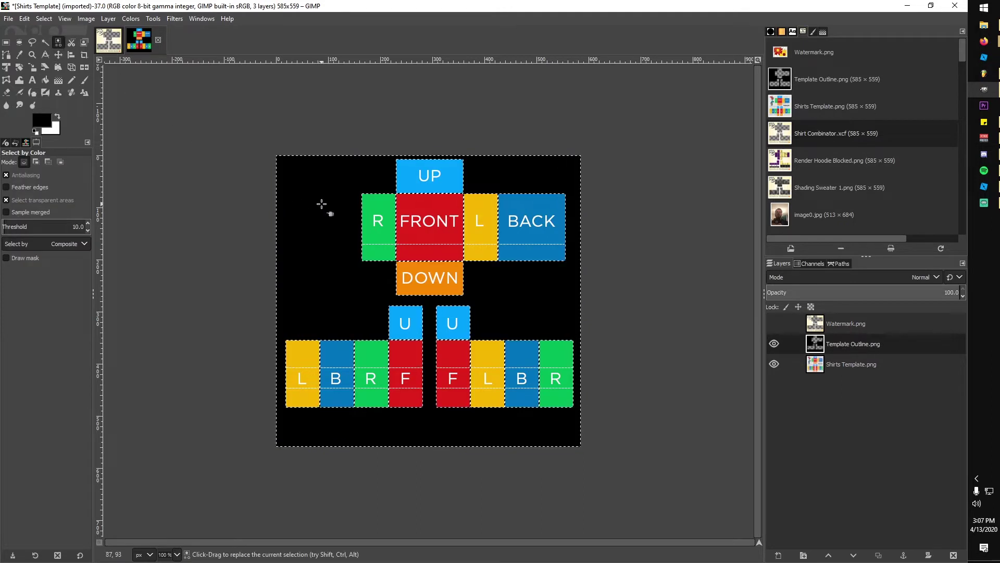
{"action": "left_click", "coordinate": [44, 18]}
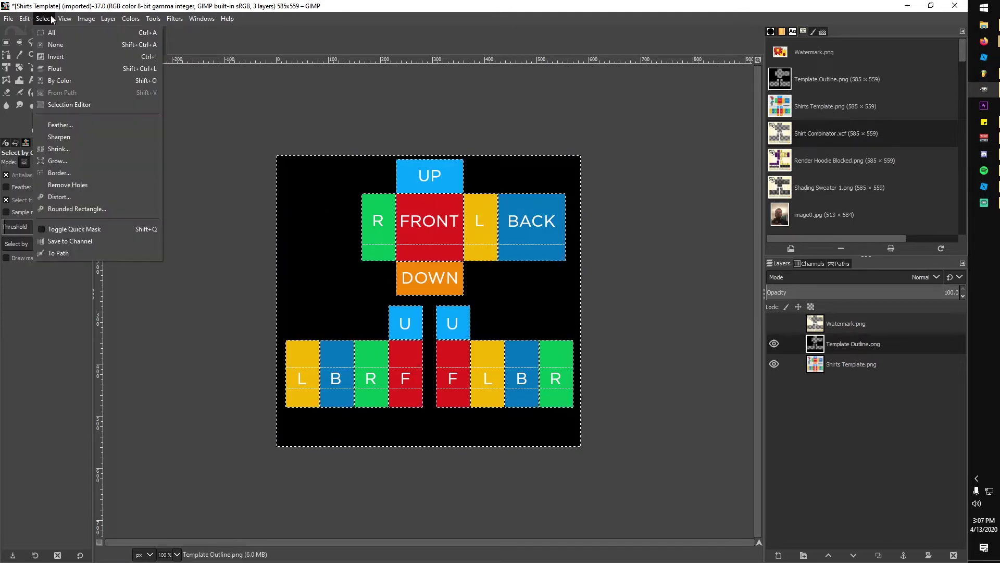
{"action": "left_click", "coordinate": [56, 58]}
Create a transparent 585 × 559 px layer named Layer between Template Outline.png and Shirts Template.png
{"action": "right_click", "coordinate": [844, 384]}
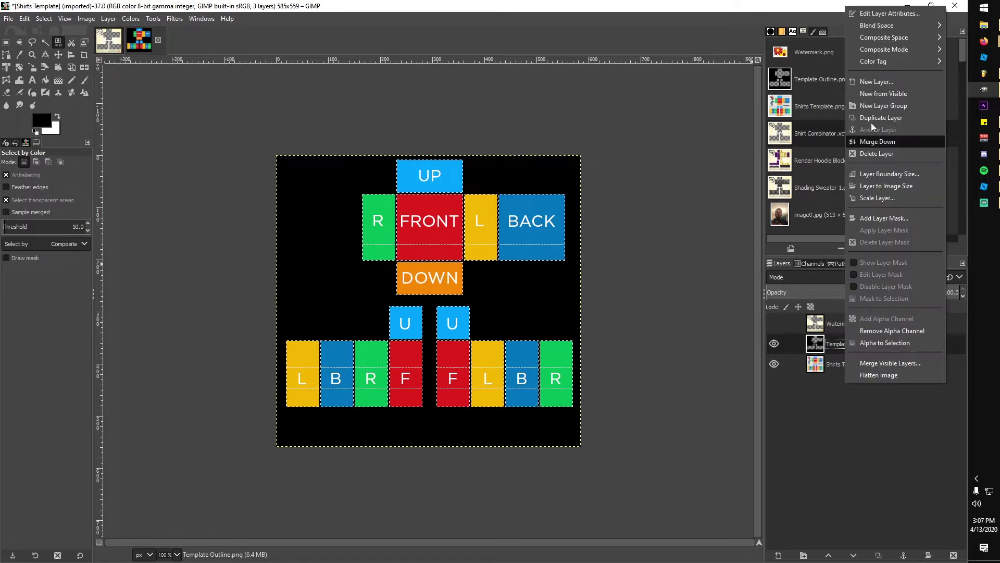
{"action": "left_click", "coordinate": [872, 76]}
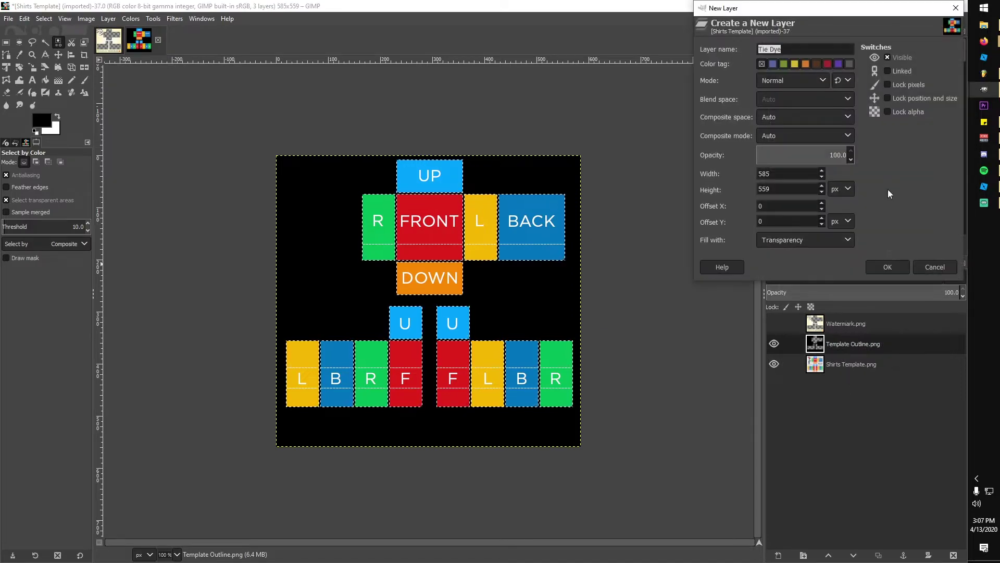
{"action": "left_click", "coordinate": [885, 267]}
{"action": "left_click_drag", "start_coordinate": [818, 351], "coordinate": [853, 370]}
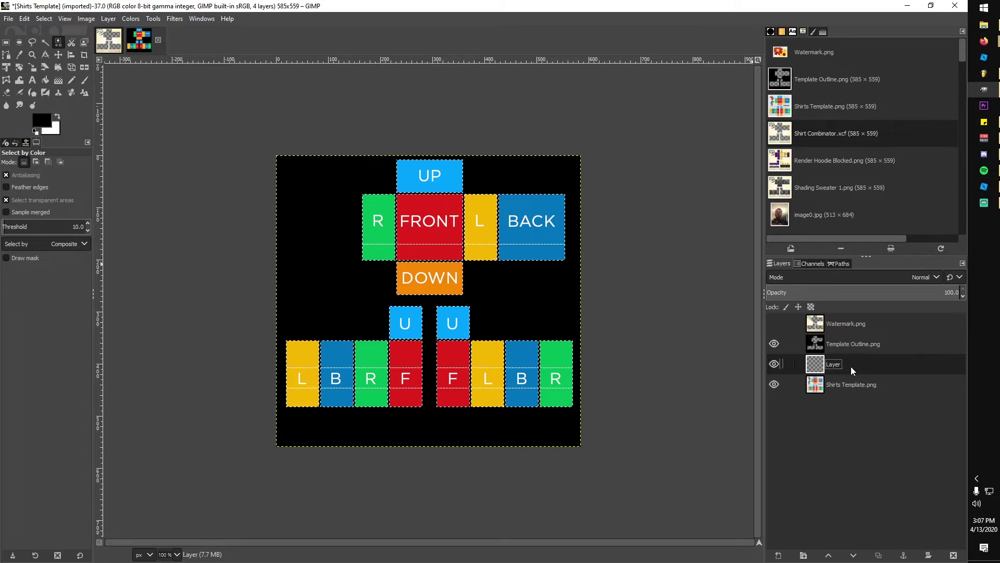
{"action": "key", "text": "Return"}
Set the foreground color to bright green and bucket-fill the selected shirt panels on the new layer
{"action": "left_click", "coordinate": [83, 81]}
{"action": "left_click", "coordinate": [42, 120]}
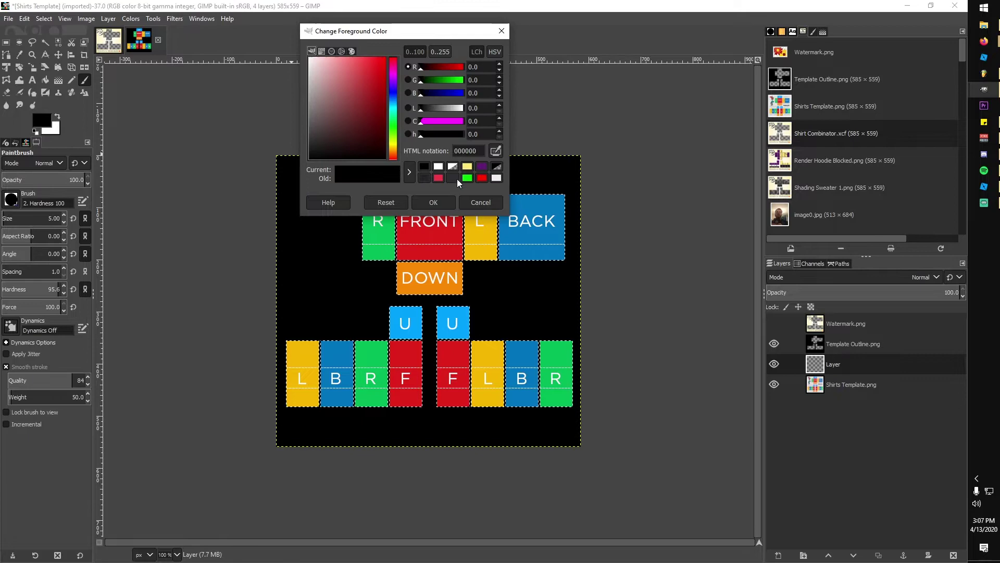
{"action": "left_click", "coordinate": [466, 177]}
{"action": "left_click", "coordinate": [448, 203]}
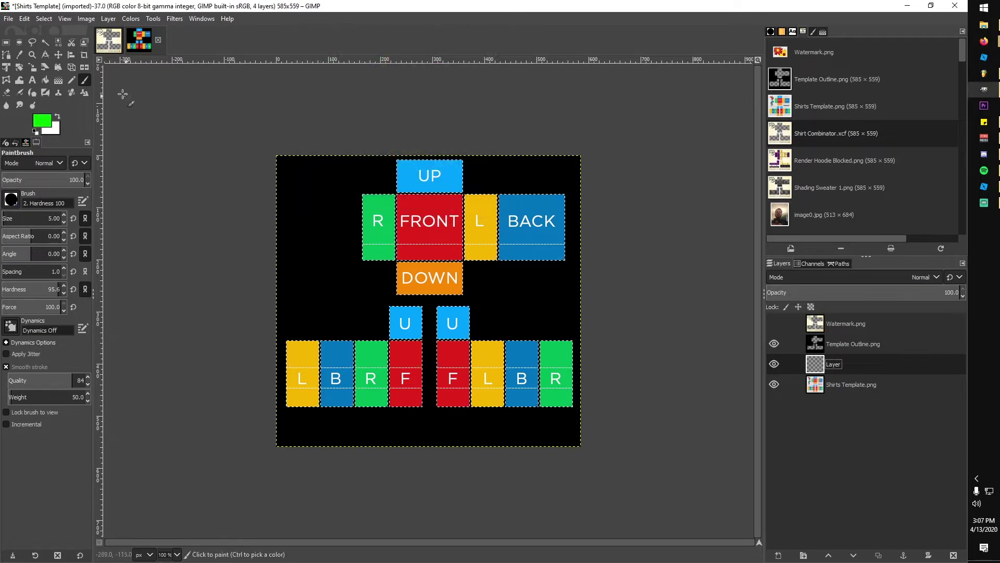
{"action": "left_click", "coordinate": [45, 80]}
{"action": "left_click", "coordinate": [424, 179]}
Add Shading Hoodie 1.png as a layer above Template Outline.png and clear the selection
{"action": "key", "text": "alt+Tab"}
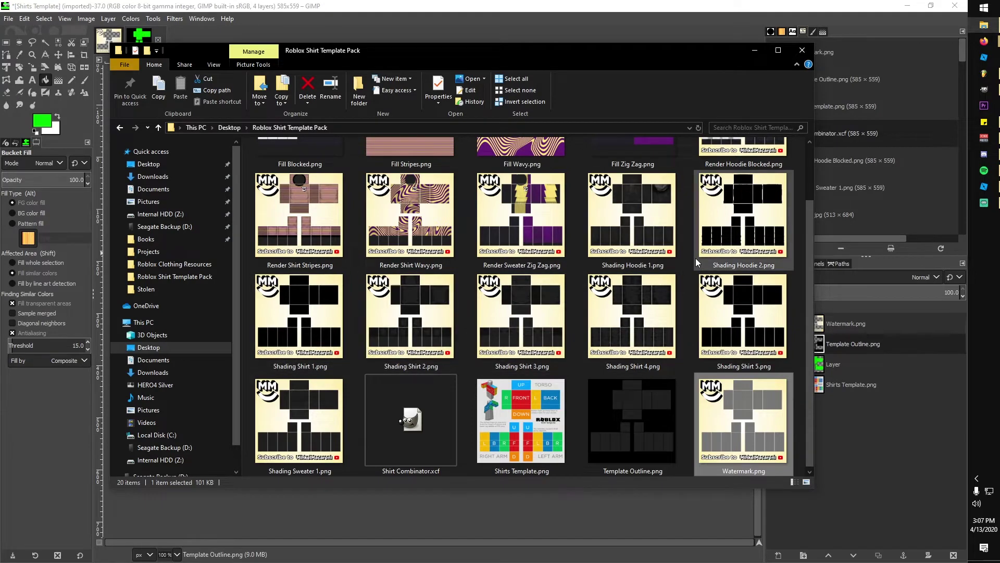
{"action": "key", "text": "alt+Tab"}
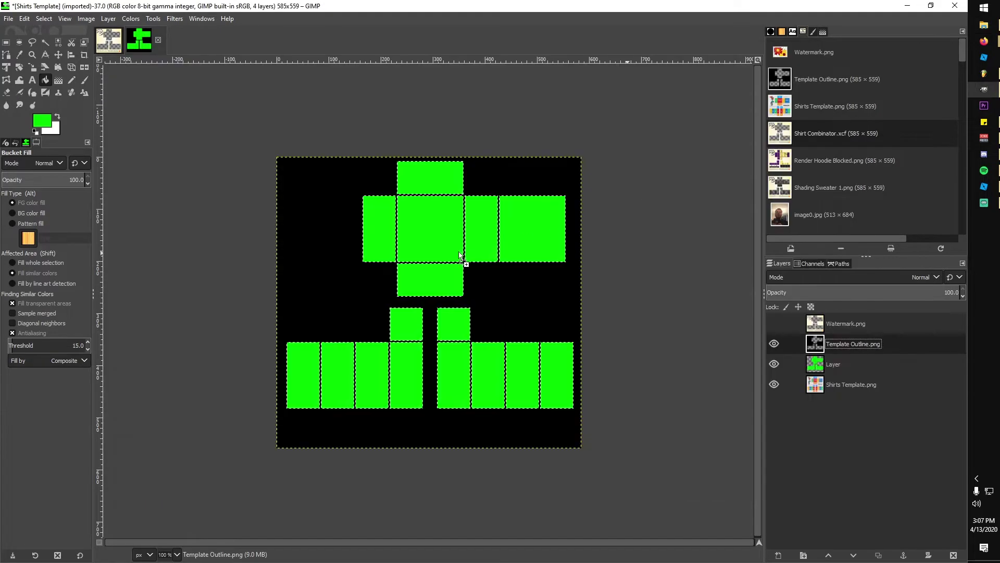
{"action": "left_click_drag", "start_coordinate": [459, 255], "coordinate": [458, 252]}
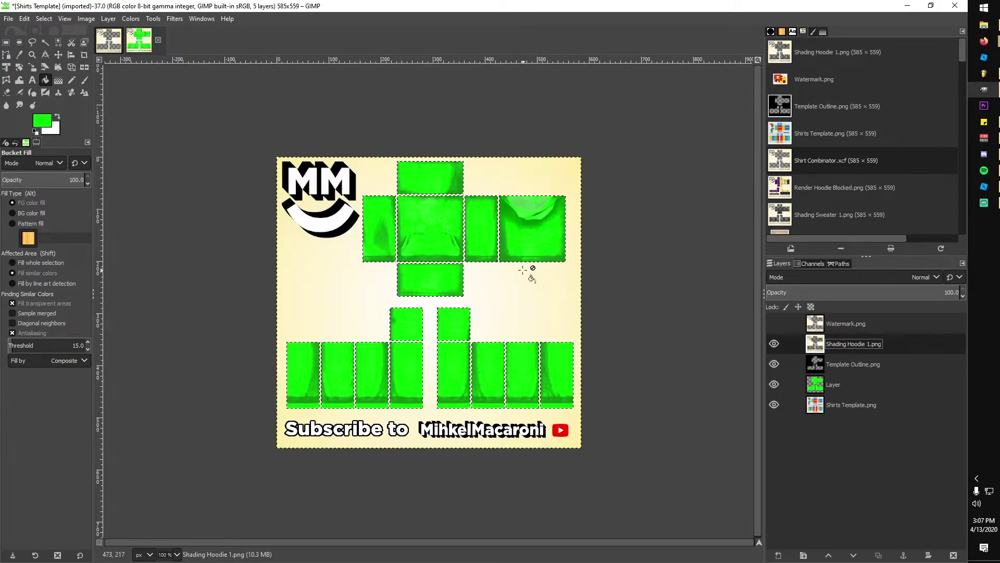
{"action": "key", "text": "ctrl+shift+a"}
On the green fill layer, select a 551 × 11 px rectangle covering the unshaded strip below all the sleeve cuffs
{"action": "scroll", "coordinate": [433, 240], "scroll_direction": "up", "scroll_amount": 2}
{"action": "scroll", "coordinate": [433, 240], "scroll_direction": "down", "scroll_amount": 2}
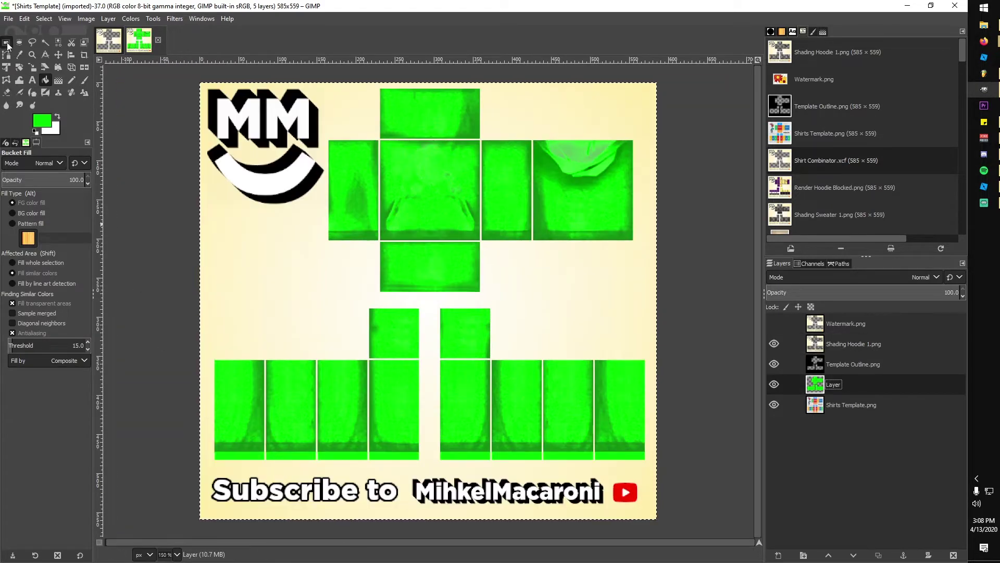
{"action": "left_click", "coordinate": [7, 47]}
{"action": "scroll", "coordinate": [220, 458], "scroll_direction": "up", "scroll_amount": 6}
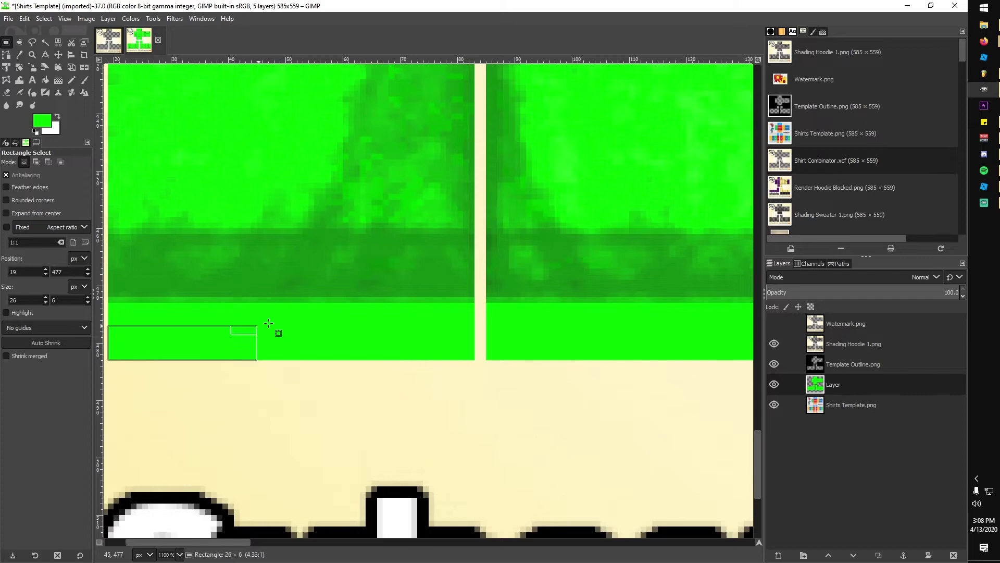
{"action": "scroll", "coordinate": [665, 299], "scroll_direction": "down", "scroll_amount": 7}
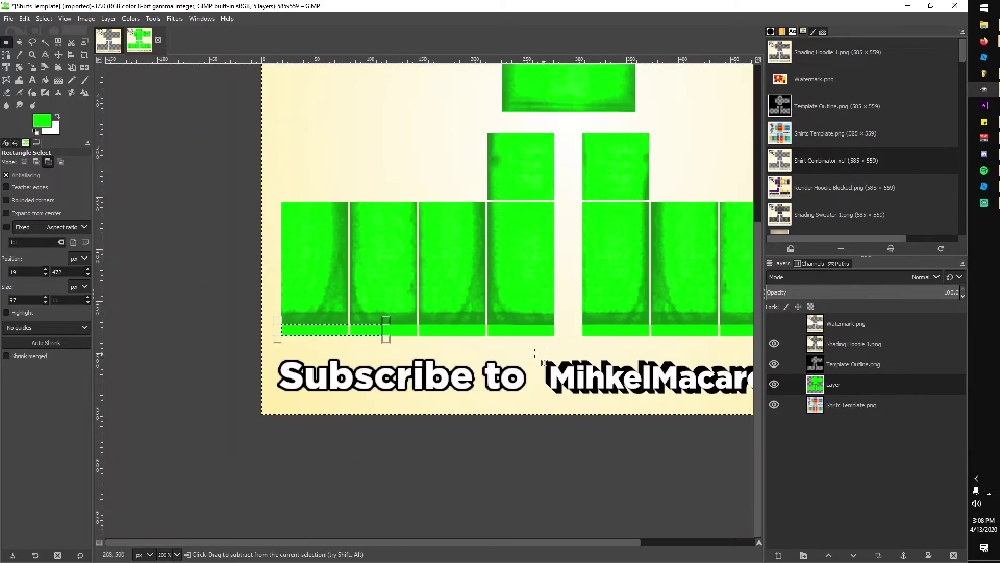
{"action": "scroll", "coordinate": [608, 334], "scroll_direction": "up", "scroll_amount": 2}
{"action": "left_click_drag", "start_coordinate": [224, 335], "coordinate": [601, 336]}
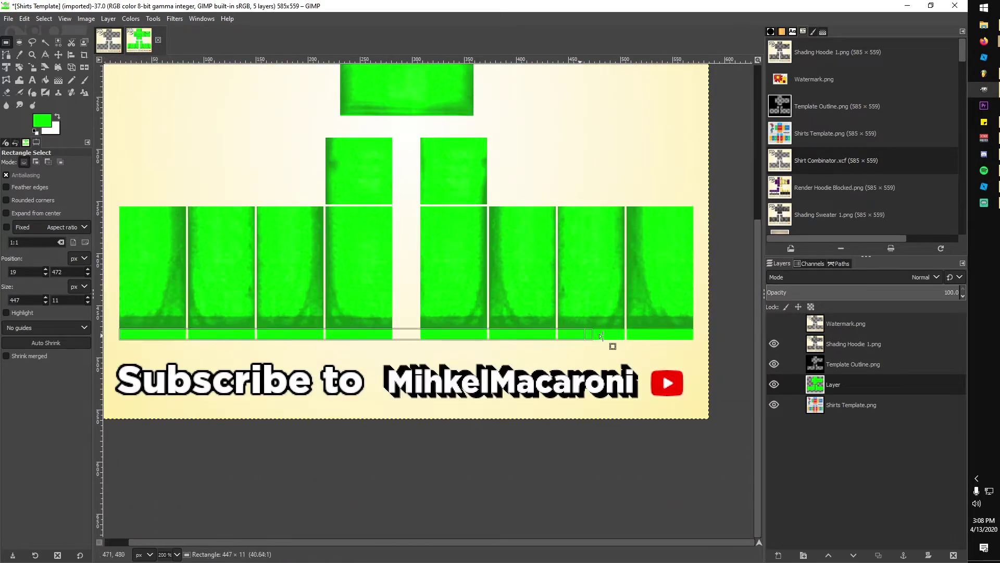
{"action": "scroll", "coordinate": [698, 338], "scroll_direction": "up", "scroll_amount": 4}
{"action": "scroll", "coordinate": [688, 339], "scroll_direction": "down", "scroll_amount": 4}
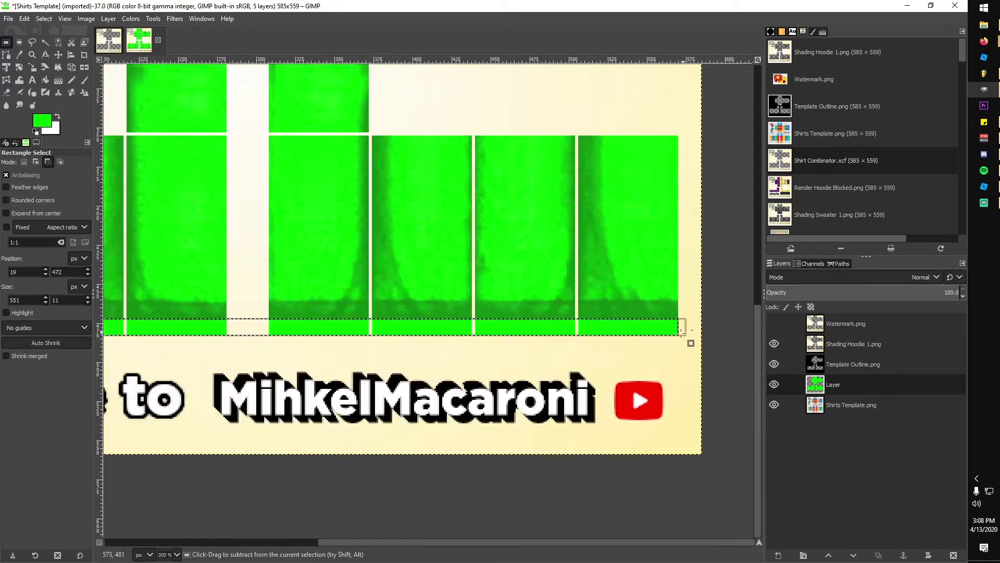
{"action": "scroll", "coordinate": [323, 336], "scroll_direction": "up", "scroll_amount": 4}
{"action": "scroll", "coordinate": [346, 326], "scroll_direction": "down", "scroll_amount": 4}
Erase the green strip inside the selection with a size 20 eraser and hide the Shirts Template.png layer
{"action": "key", "text": "shift+e"}
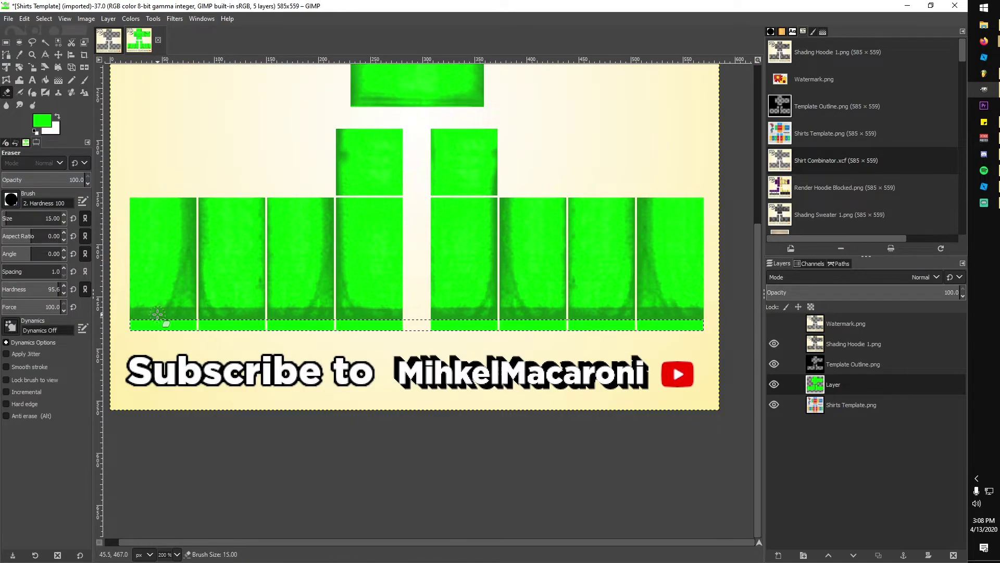
{"action": "left_click_drag", "start_coordinate": [433, 321], "coordinate": [505, 323]}
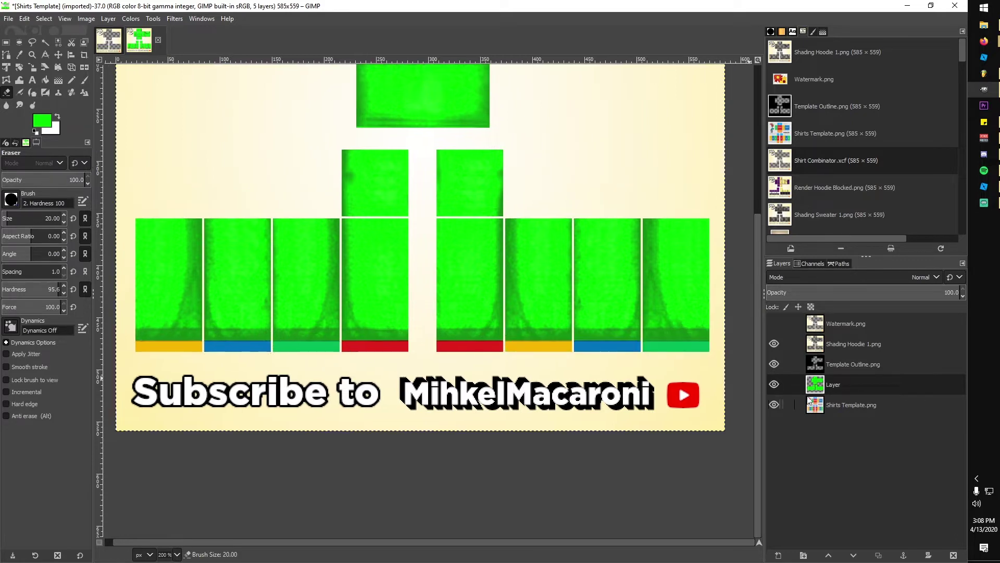
{"action": "left_click", "coordinate": [774, 404]}
{"action": "scroll", "coordinate": [516, 354], "scroll_direction": "up", "scroll_amount": 4}
{"action": "scroll", "coordinate": [476, 351], "scroll_direction": "down", "scroll_amount": 3}
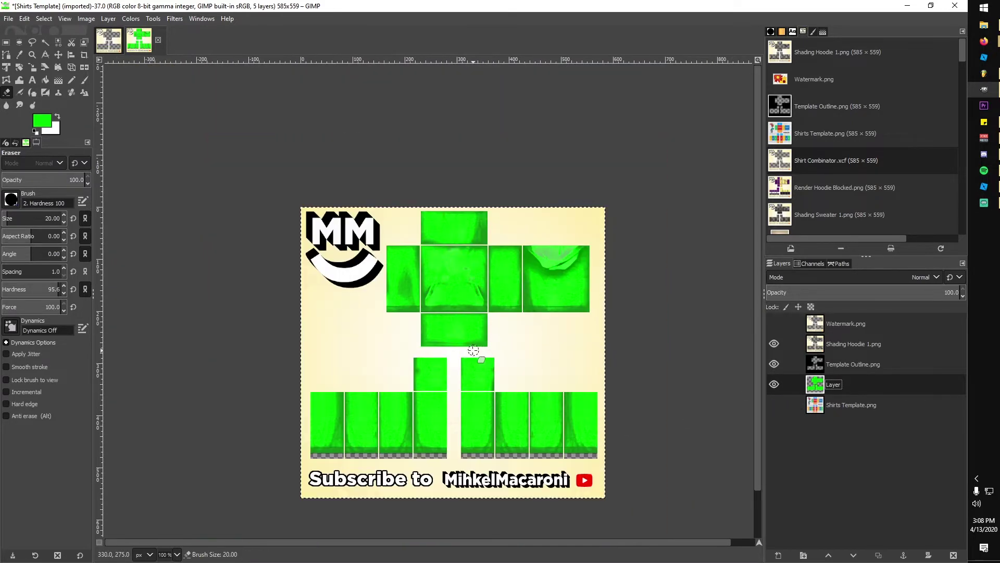
Lower the opacity of the Shading Hoodie 1.png layer to about 51 and show the Watermark.png layer
{"action": "scroll", "coordinate": [454, 310], "scroll_direction": "up", "scroll_amount": 2}
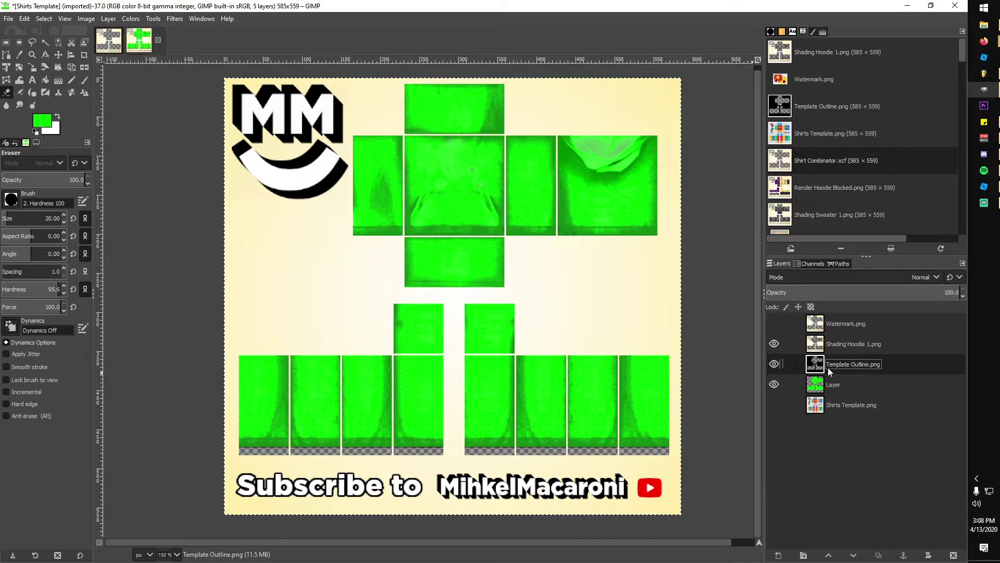
{"action": "left_click", "coordinate": [823, 349]}
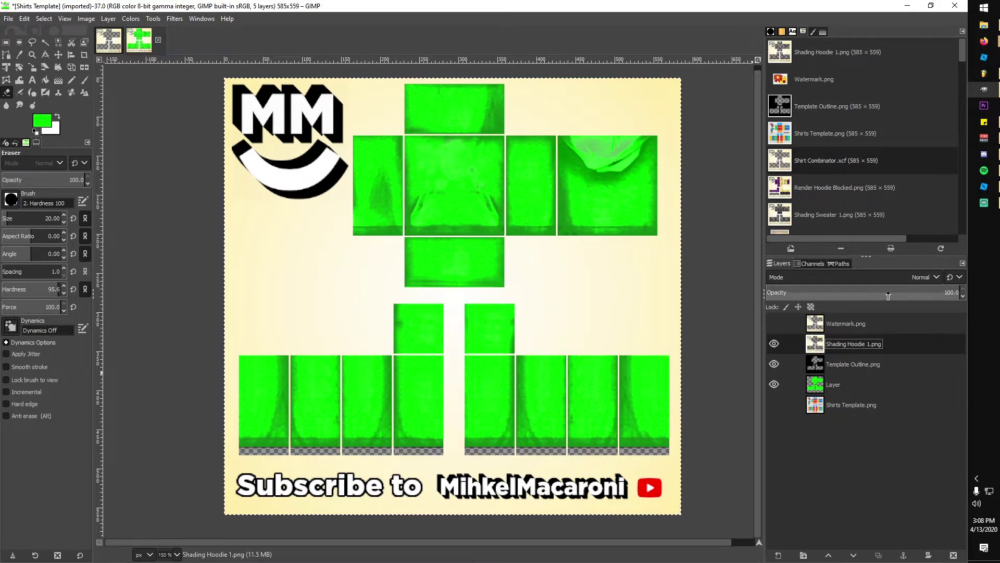
{"action": "mouse_move", "coordinate": [888, 296]}
{"action": "left_mouse_down"}
{"action": "mouse_move", "coordinate": [809, 302]}
{"action": "mouse_move", "coordinate": [893, 302]}
{"action": "mouse_move", "coordinate": [858, 313]}
{"action": "left_mouse_up"}
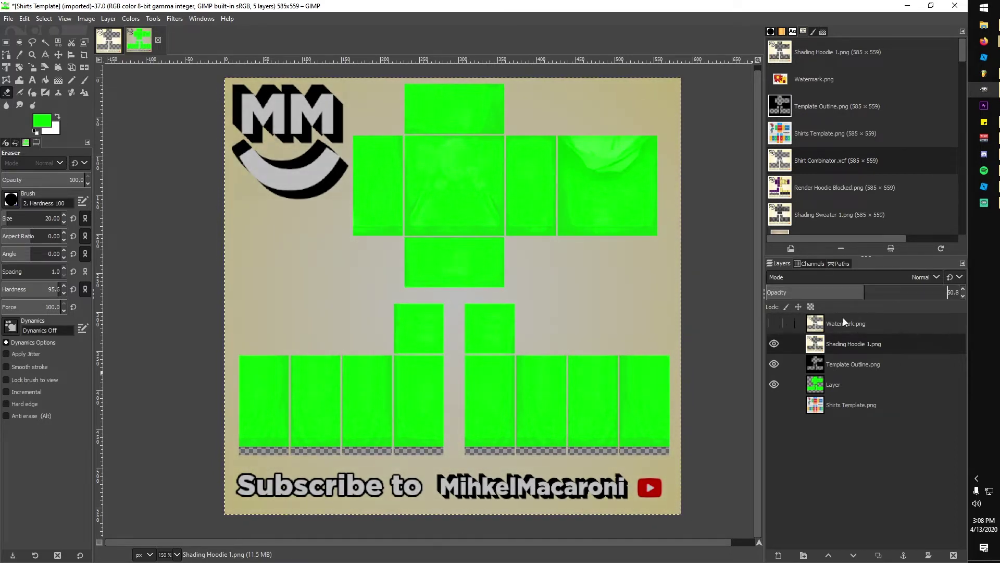
{"action": "left_click", "coordinate": [774, 324]}
{"action": "left_click", "coordinate": [774, 323]}
{"action": "left_click", "coordinate": [774, 323]}
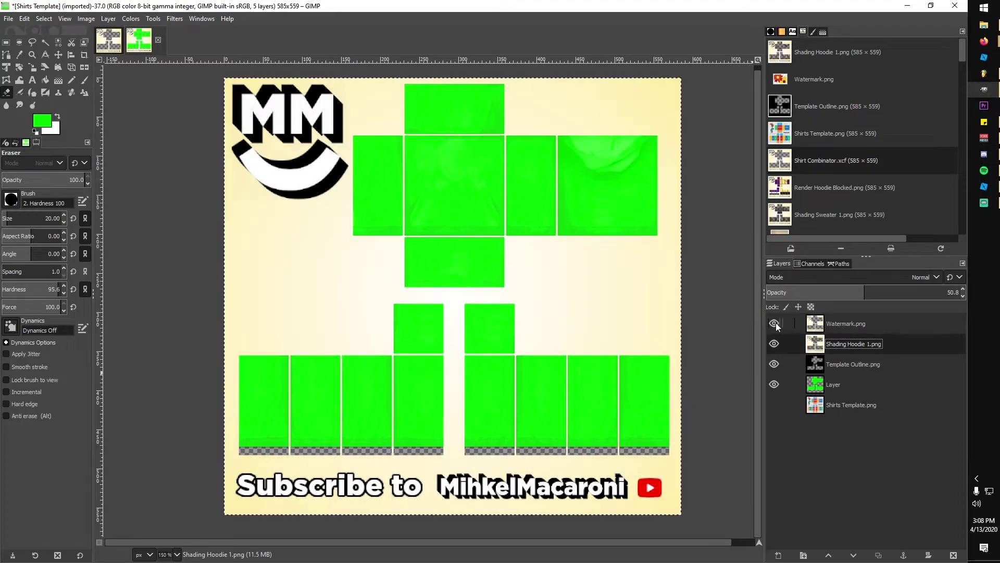
{"action": "key", "text": "1"}
{"action": "scroll", "coordinate": [473, 269], "scroll_direction": "up", "scroll_amount": 1}
{"action": "scroll", "coordinate": [470, 253], "scroll_direction": "up", "scroll_amount": 1}
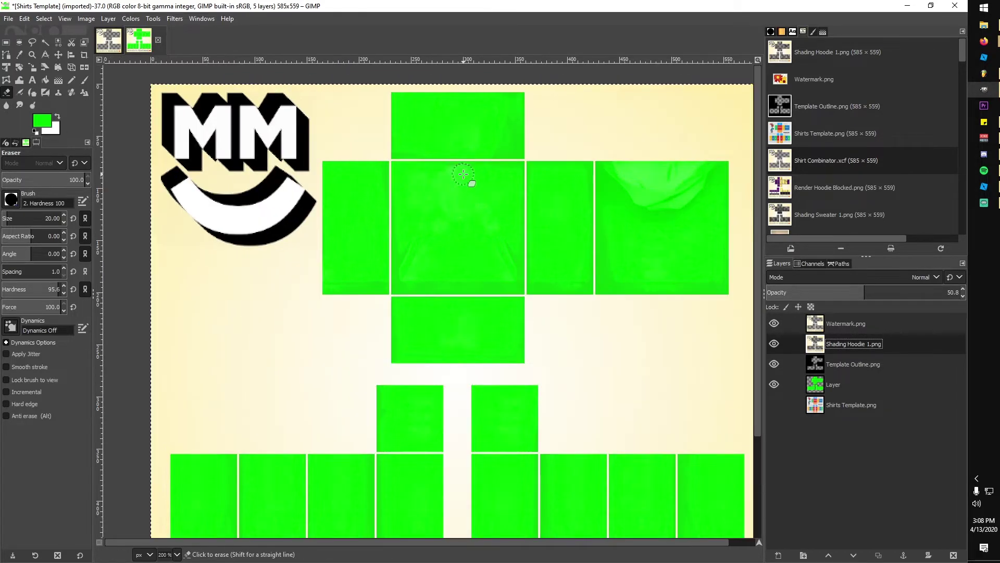
{"action": "left_click_drag", "start_coordinate": [865, 300], "coordinate": [865, 299]}
{"action": "scroll", "coordinate": [594, 270], "scroll_direction": "down", "scroll_amount": 2}
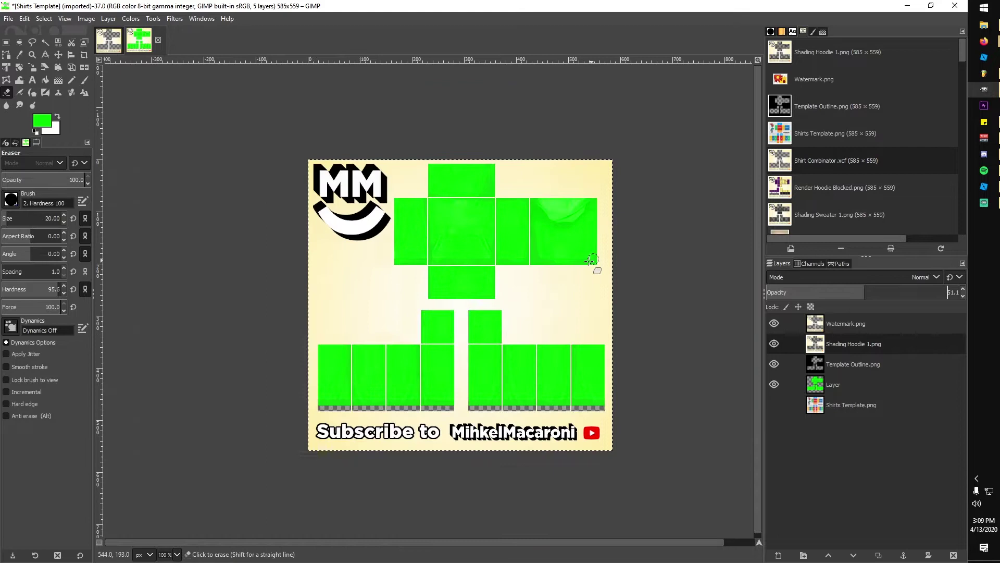
{"action": "scroll", "coordinate": [594, 271], "scroll_direction": "up", "scroll_amount": 1}
Add Shading Sweater 1.png from the Roblox Shirt Template Pack folder as a layer above Shading Hoodie 1.png
{"action": "left_click", "coordinate": [834, 384]}
{"action": "left_click", "coordinate": [820, 347]}
{"action": "left_click", "coordinate": [992, 28]}
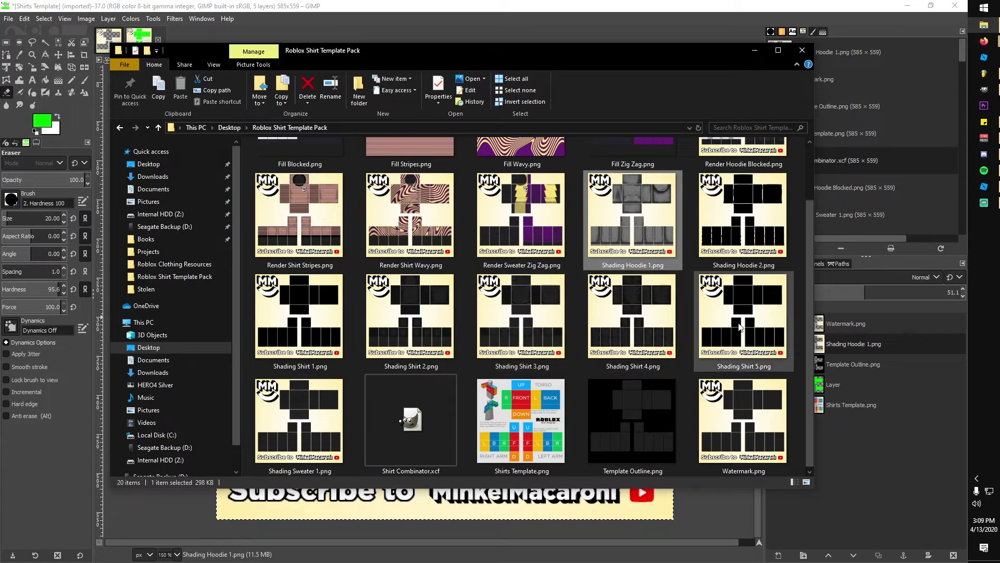
{"action": "left_click", "coordinate": [318, 448]}
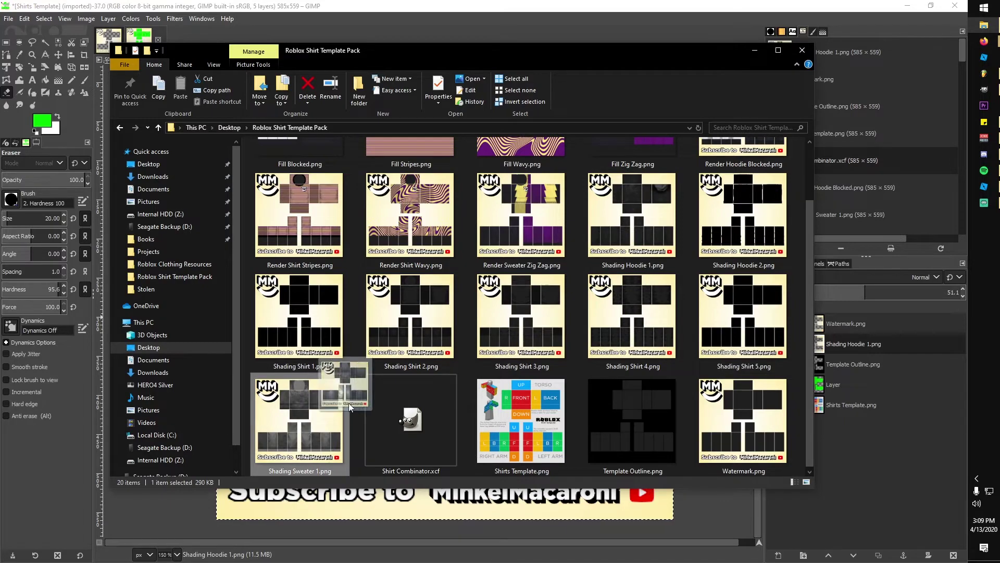
{"action": "left_click_drag", "start_coordinate": [350, 408], "coordinate": [415, 324]}
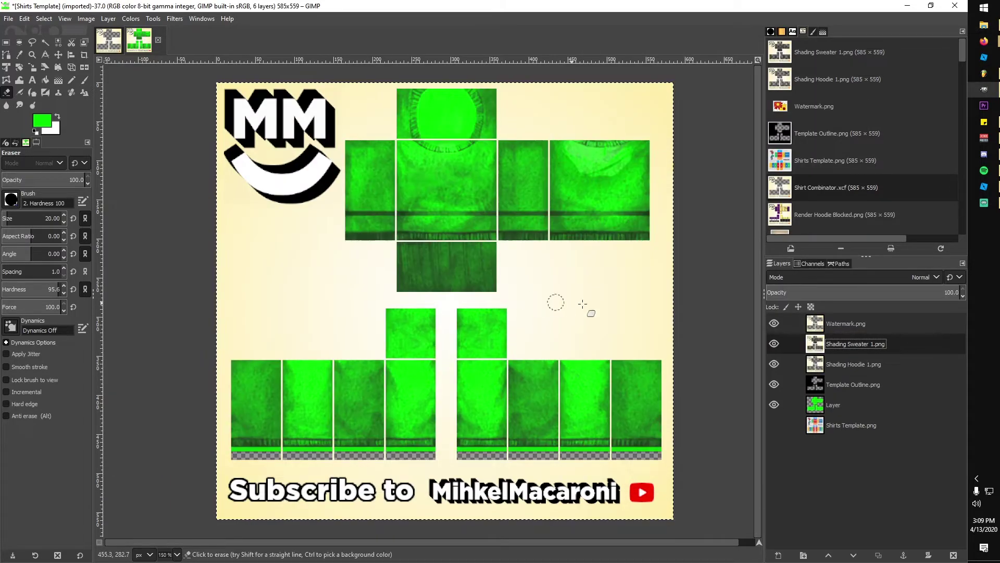
Select and erase the unshaded green strip below the sweater's sleeve cuffs on the fill layer, and hide the Shading Hoodie 1.png layer
{"action": "left_click", "coordinate": [833, 405]}
{"action": "scroll", "coordinate": [243, 464], "scroll_direction": "up", "scroll_amount": 7}
{"action": "key", "text": "r"}
{"action": "left_click_drag", "start_coordinate": [212, 367], "coordinate": [255, 426]}
{"action": "scroll", "coordinate": [263, 383], "scroll_direction": "down", "scroll_amount": 3}
{"action": "left_click_drag", "start_coordinate": [263, 384], "coordinate": [717, 386]}
{"action": "scroll", "coordinate": [715, 386], "scroll_direction": "down", "scroll_amount": 5}
{"action": "left_click", "coordinate": [758, 60]}
{"action": "key", "text": "shift+e"}
{"action": "left_click_drag", "start_coordinate": [669, 463], "coordinate": [276, 464]}
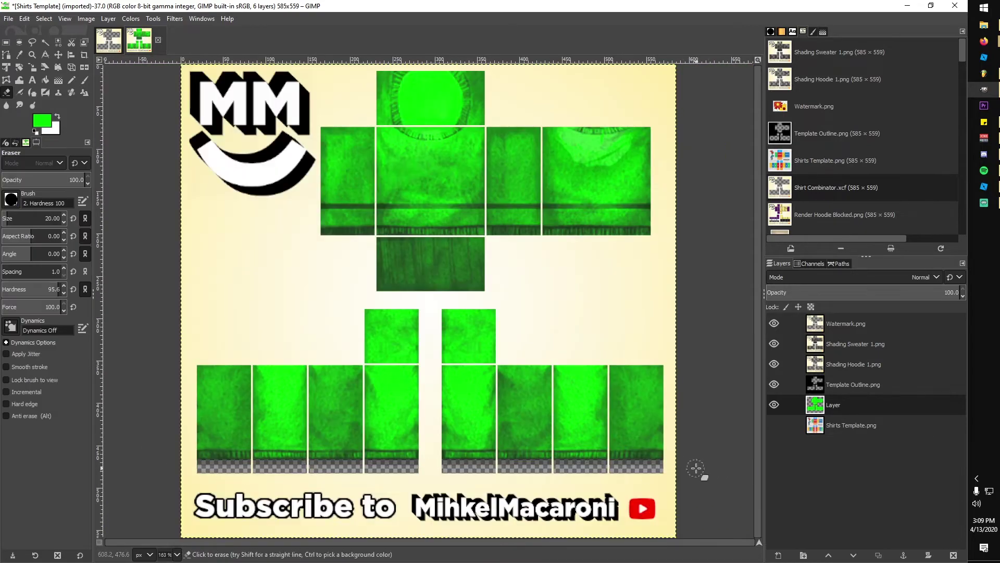
{"action": "left_click", "coordinate": [774, 363]}
{"action": "scroll", "coordinate": [417, 99], "scroll_direction": "up", "scroll_amount": 5}
{"action": "left_click_drag", "start_coordinate": [377, 111], "coordinate": [372, 146]}
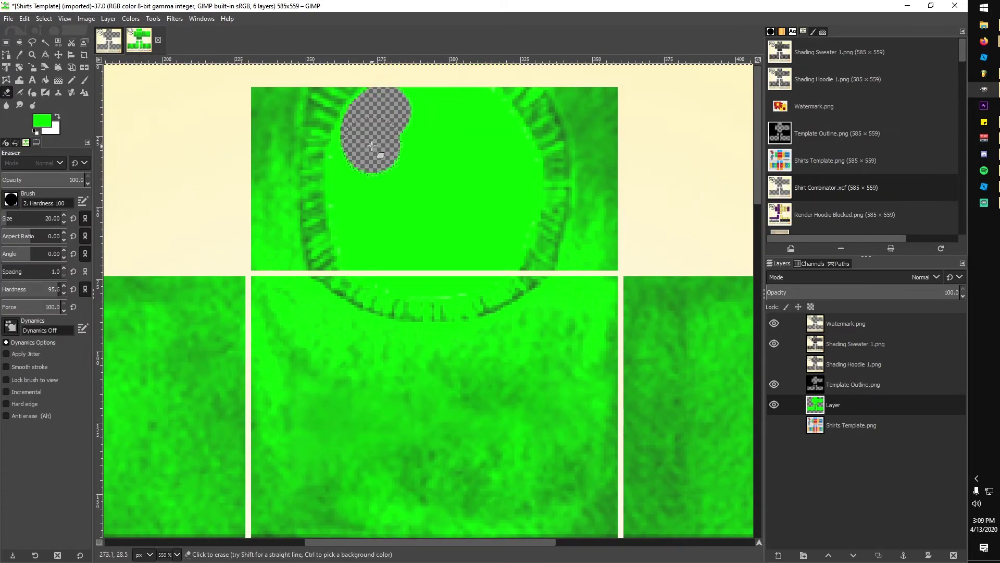
{"action": "mouse_move", "coordinate": [386, 107]}
{"action": "left_mouse_down"}
{"action": "mouse_move", "coordinate": [473, 104]}
{"action": "mouse_move", "coordinate": [496, 135]}
{"action": "left_mouse_up"}
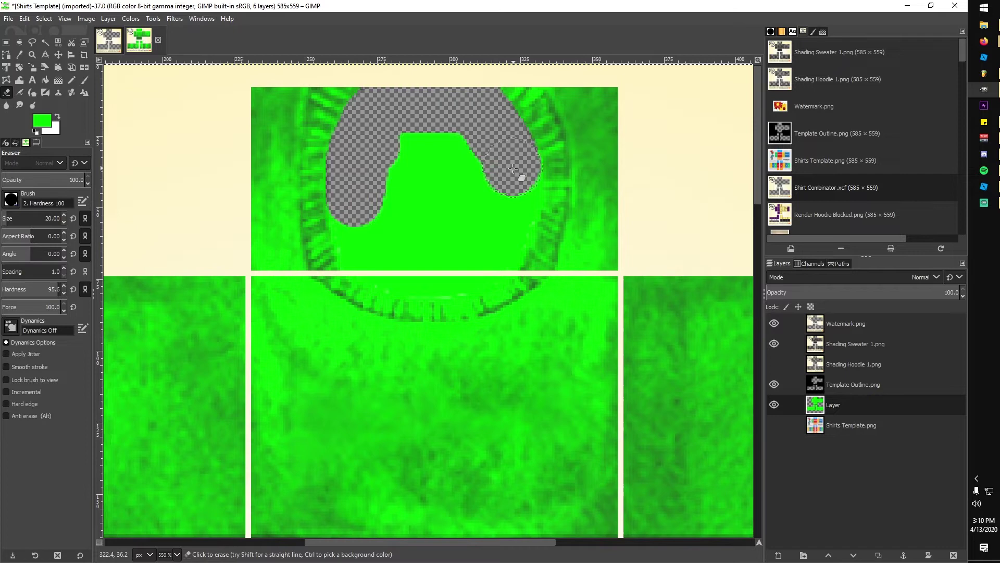
{"action": "mouse_move", "coordinate": [410, 271]}
{"action": "left_mouse_down"}
{"action": "mouse_move", "coordinate": [370, 256]}
{"action": "mouse_move", "coordinate": [353, 228]}
{"action": "left_mouse_up"}
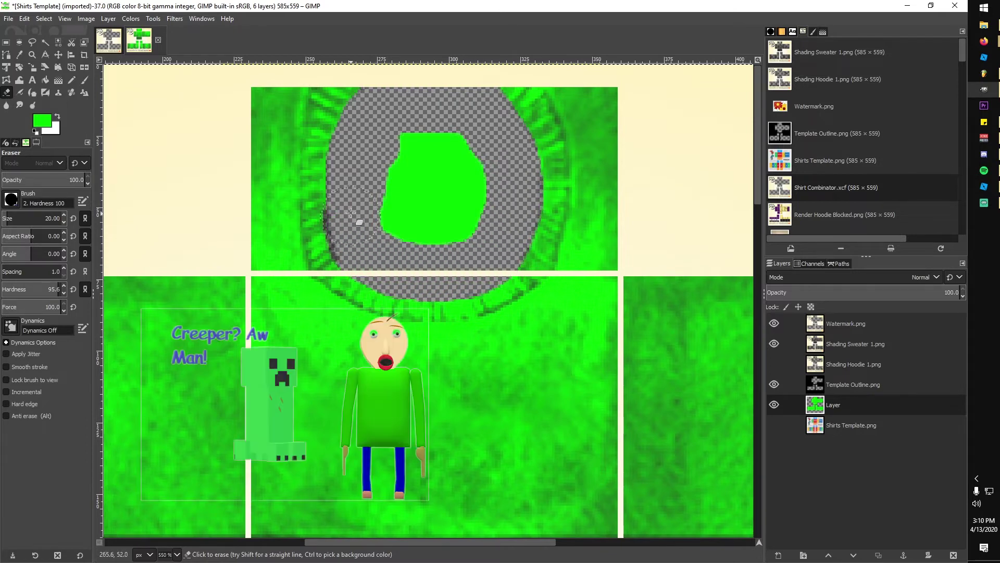
{"action": "key", "text": "ctrl+z"}
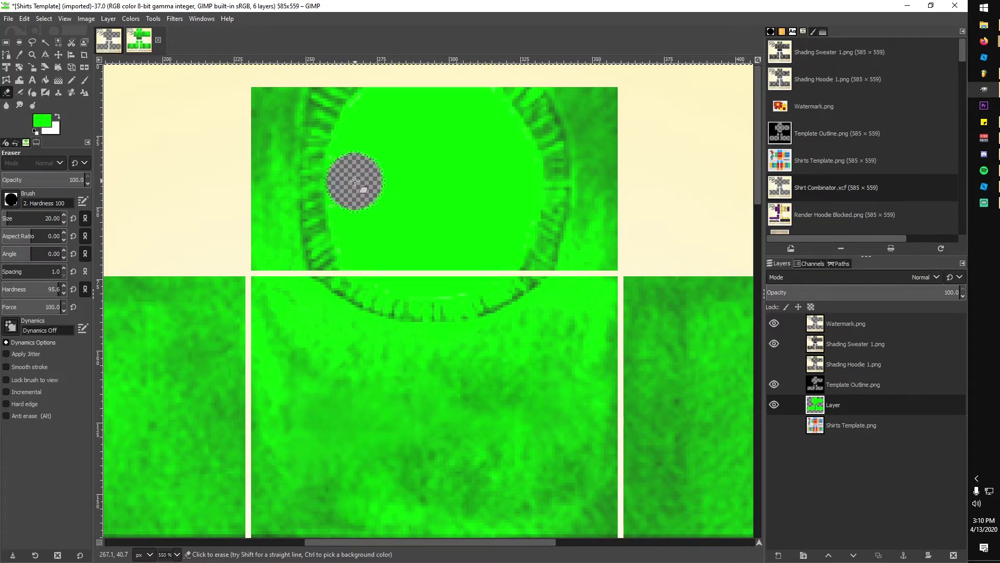
Erase the green fill inside the sweater's neck opening on the upper and front torso panels, following the collar's inner edge
{"action": "mouse_move", "coordinate": [355, 181]}
{"action": "left_mouse_down"}
{"action": "mouse_move", "coordinate": [374, 247]}
{"action": "mouse_move", "coordinate": [511, 173]}
{"action": "mouse_move", "coordinate": [497, 135]}
{"action": "mouse_move", "coordinate": [503, 211]}
{"action": "left_mouse_up"}
{"action": "scroll", "coordinate": [513, 198], "scroll_direction": "up", "scroll_amount": 3}
{"action": "left_click_drag", "start_coordinate": [499, 254], "coordinate": [497, 145]}
{"action": "scroll", "coordinate": [396, 197], "scroll_direction": "down", "scroll_amount": 4}
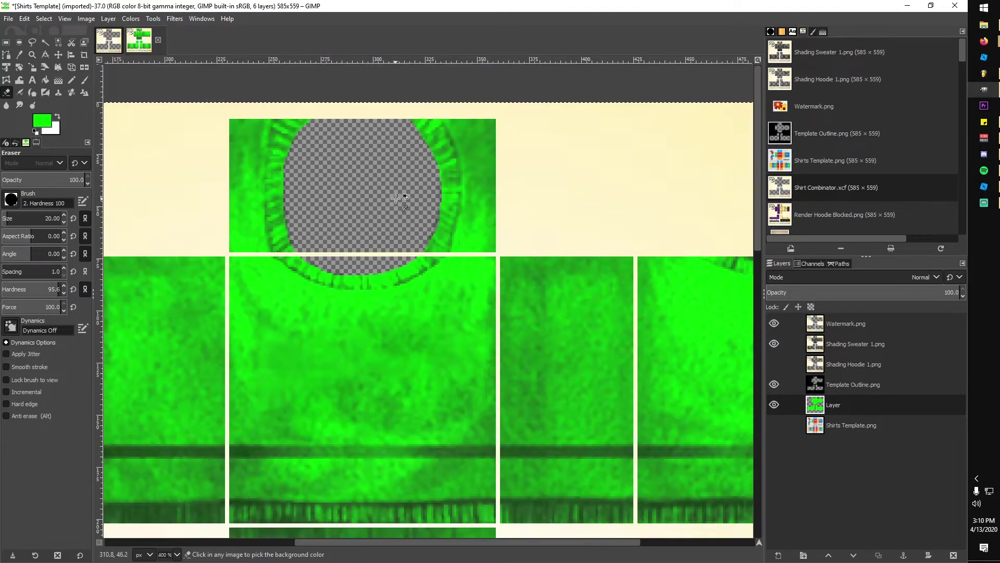
{"action": "scroll", "coordinate": [396, 199], "scroll_direction": "up", "scroll_amount": 4}
{"action": "scroll", "coordinate": [402, 313], "scroll_direction": "down", "scroll_amount": 8}
Lower the opacity of the Shading Sweater 1.png layer to lighten its shading
{"action": "left_click", "coordinate": [855, 344]}
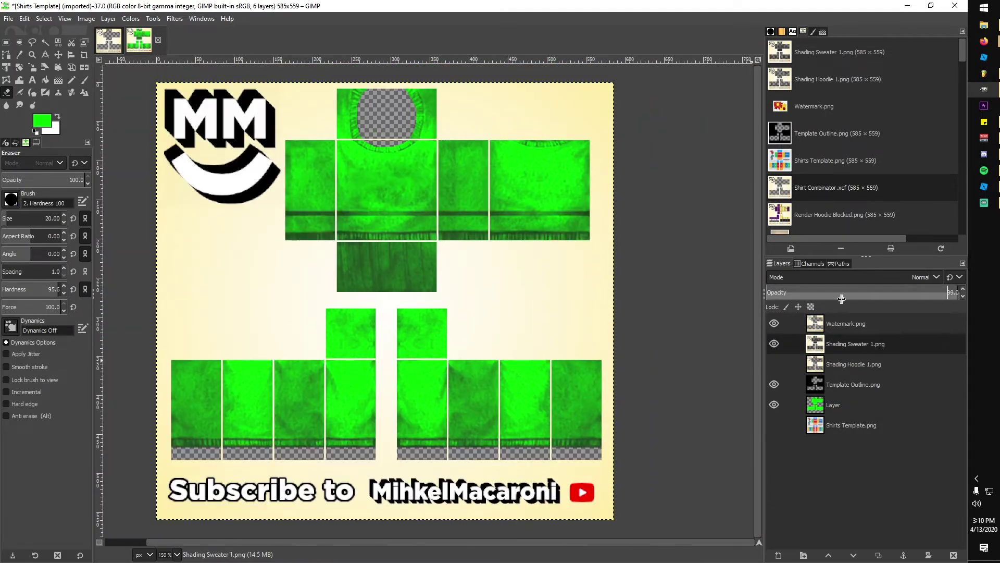
{"action": "left_click_drag", "start_coordinate": [841, 298], "coordinate": [532, 304]}
{"action": "left_click_drag", "start_coordinate": [380, 308], "coordinate": [375, 308]}
Select the green panels by color on the fill layer and change the foreground color to pale yellow
{"action": "left_click", "coordinate": [854, 405]}
{"action": "left_click", "coordinate": [58, 43]}
{"action": "left_click", "coordinate": [375, 187]}
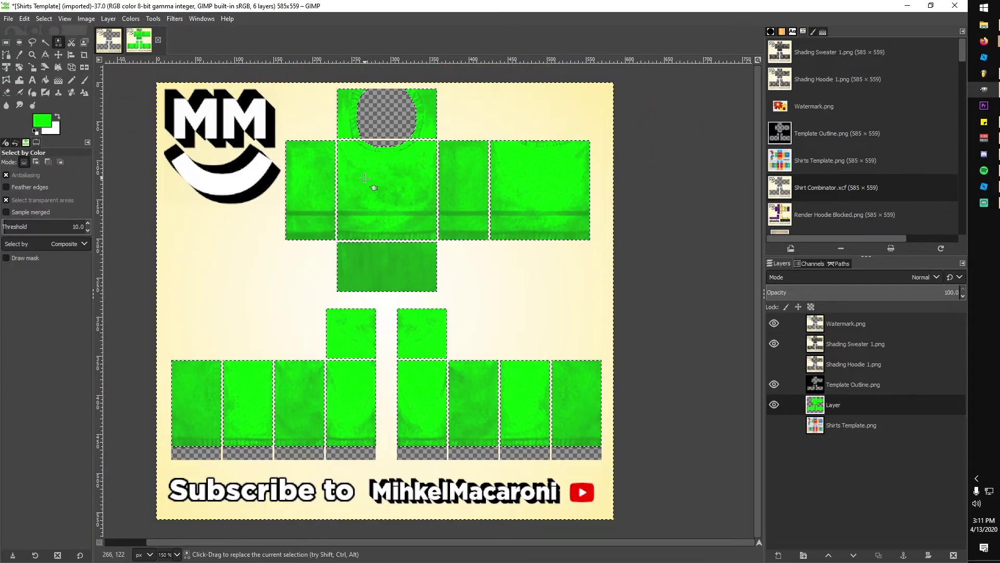
{"action": "left_click", "coordinate": [42, 121]}
{"action": "left_click", "coordinate": [482, 166]}
{"action": "left_click", "coordinate": [433, 203]}
Bucket-fill the green torso and sleeve panels with the pale yellow foreground color and clear the selection
{"action": "left_click", "coordinate": [84, 80]}
{"action": "left_click", "coordinate": [45, 80]}
{"action": "left_click", "coordinate": [311, 182]}
{"action": "left_click", "coordinate": [370, 183]}
{"action": "left_click", "coordinate": [347, 115]}
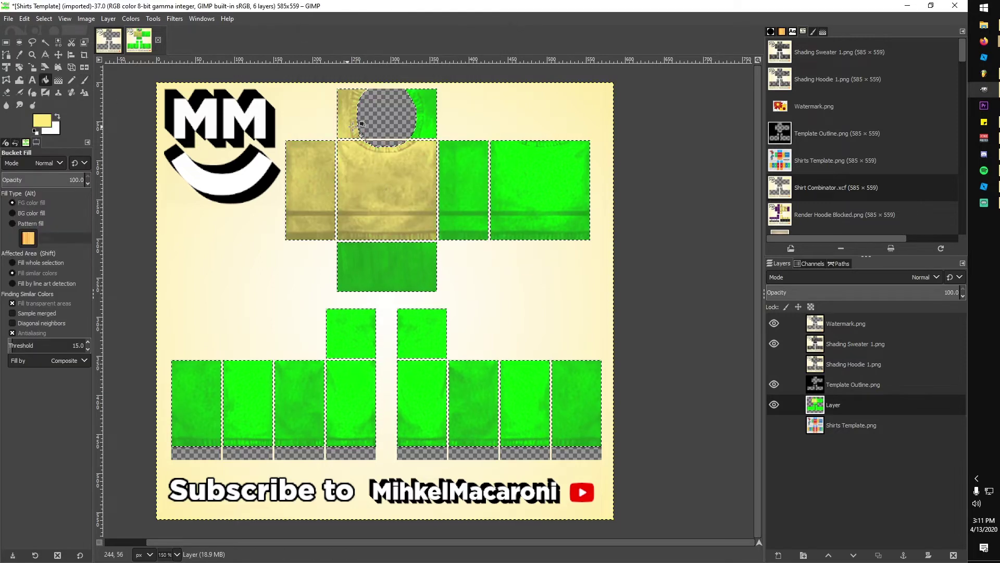
{"action": "left_click", "coordinate": [427, 115]}
{"action": "left_click", "coordinate": [463, 182]}
{"action": "left_click", "coordinate": [308, 387]}
{"action": "left_click", "coordinate": [250, 393]}
{"action": "left_click", "coordinate": [200, 393]}
{"action": "scroll", "coordinate": [417, 261], "scroll_direction": "down", "scroll_amount": 1}
{"action": "key", "text": "ctrl+shift+a"}
Clean up the inner edge of the neck opening on the fill layer with a size 51 eraser
{"action": "scroll", "coordinate": [422, 128], "scroll_direction": "up", "scroll_amount": 4}
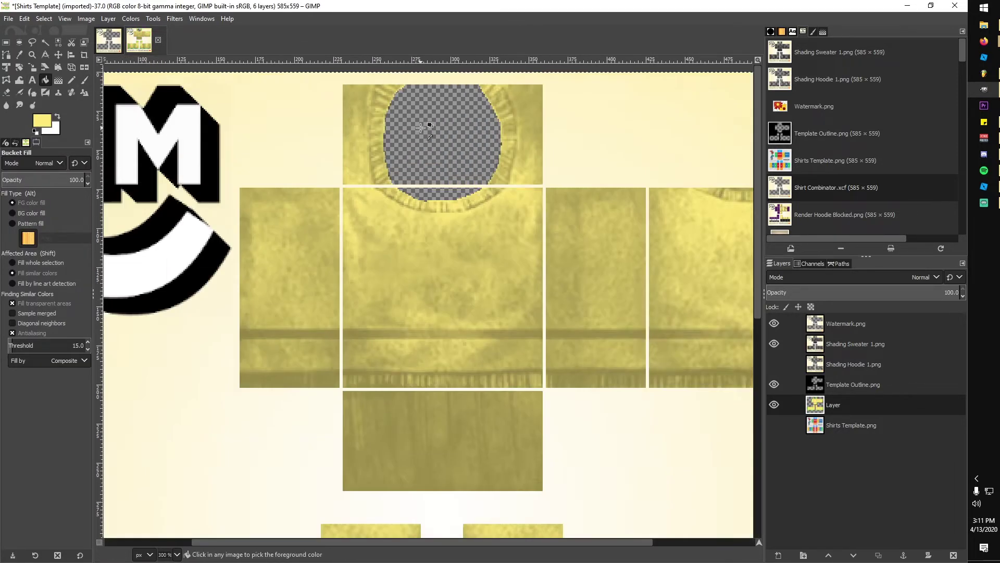
{"action": "key", "text": "shift+e"}
{"action": "scroll", "coordinate": [441, 123], "scroll_direction": "up", "scroll_amount": 2}
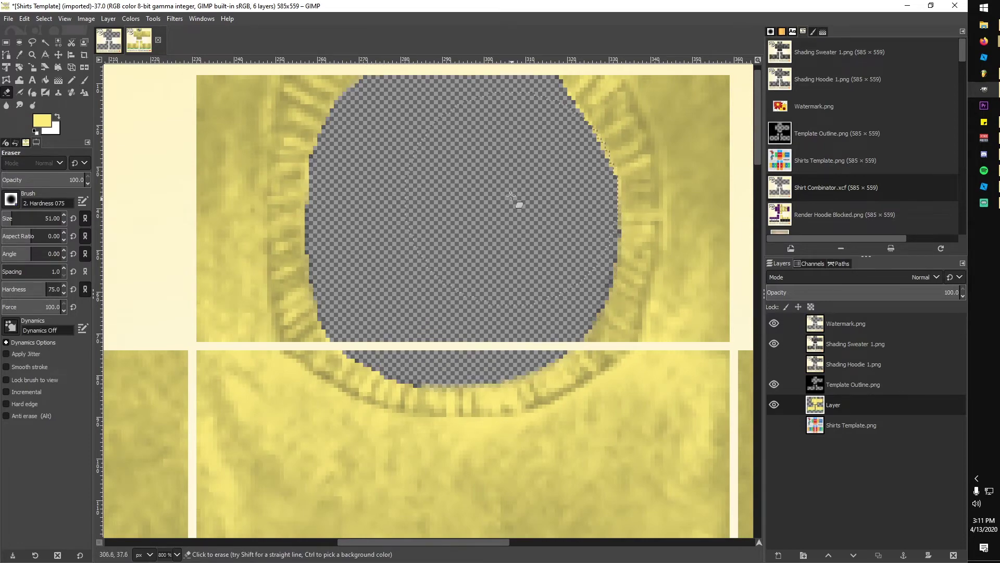
{"action": "left_click_drag", "start_coordinate": [510, 196], "coordinate": [501, 183]}
{"action": "scroll", "coordinate": [461, 191], "scroll_direction": "down", "scroll_amount": 4}
{"action": "scroll", "coordinate": [459, 184], "scroll_direction": "up", "scroll_amount": 4}
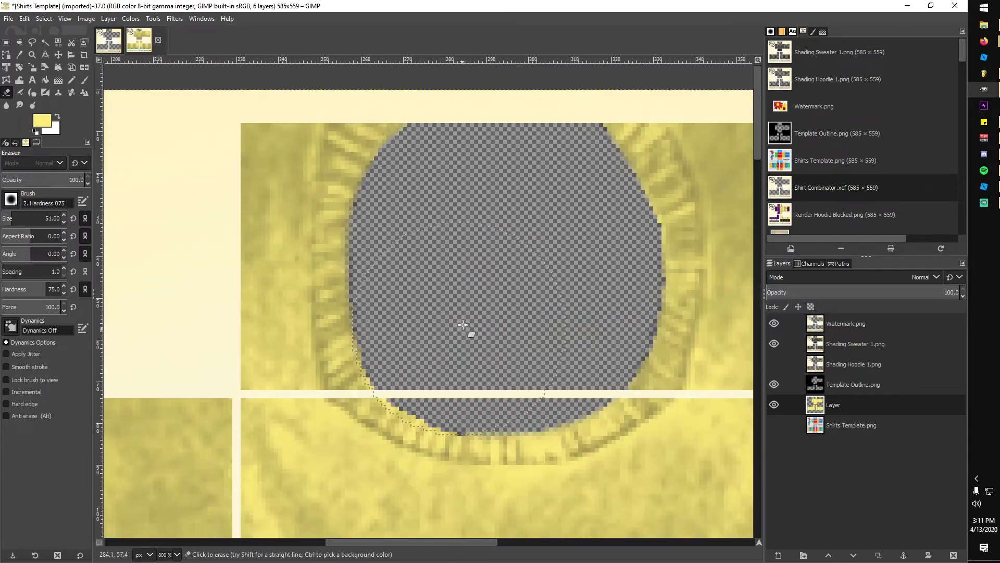
{"action": "scroll", "coordinate": [472, 245], "scroll_direction": "down", "scroll_amount": 4}
{"action": "scroll", "coordinate": [494, 245], "scroll_direction": "up", "scroll_amount": 4}
{"action": "scroll", "coordinate": [488, 248], "scroll_direction": "down", "scroll_amount": 5}
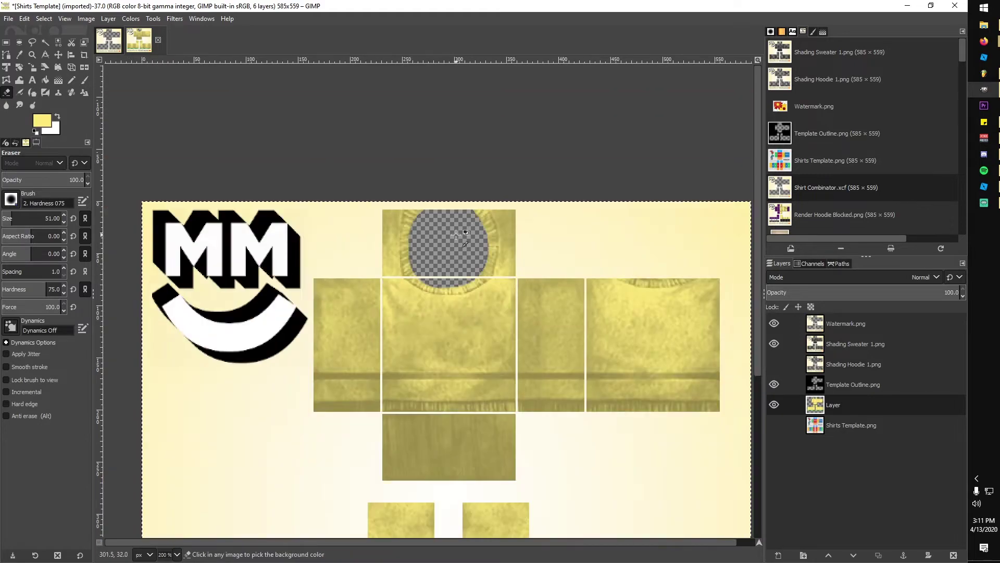
Place the icon mm smile crop.png layer directly above Shading Sweater 1.png and scale it to 75 px
{"action": "left_click_drag", "start_coordinate": [844, 405], "coordinate": [836, 335]}
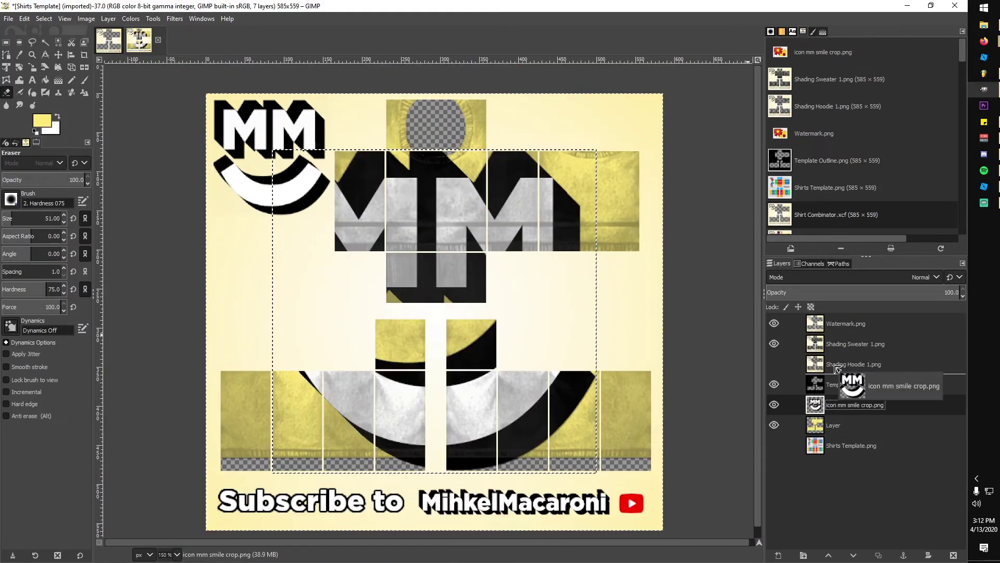
{"action": "right_click", "coordinate": [835, 344]}
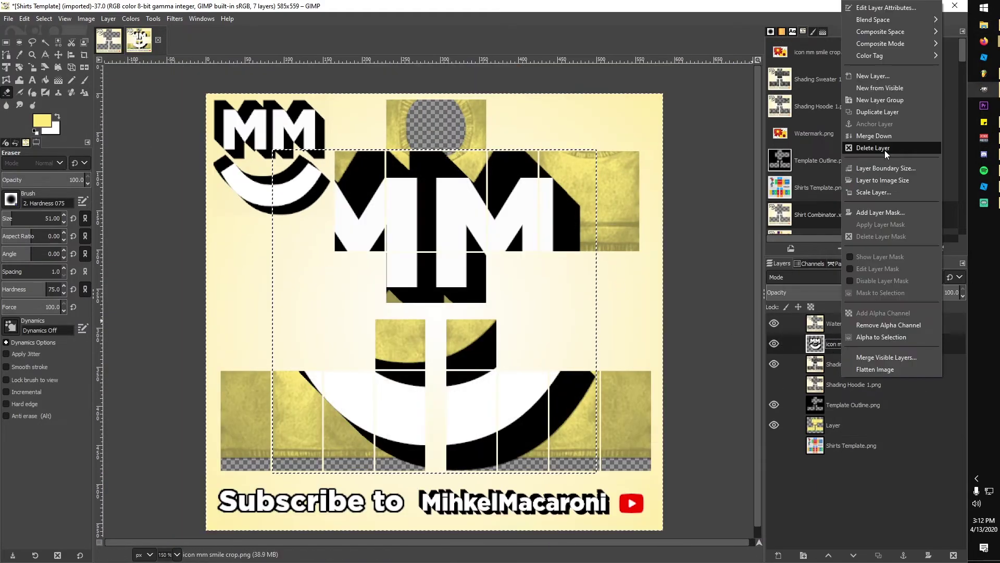
{"action": "left_click", "coordinate": [883, 192]}
{"action": "type", "text": "75"}
{"action": "left_click", "coordinate": [889, 263]}
Move the MM smile icon onto the chest of the front torso panel and rescale it to 65 px
{"action": "scroll", "coordinate": [429, 181], "scroll_direction": "up", "scroll_amount": 1}
{"action": "left_click", "coordinate": [58, 54]}
{"action": "left_click_drag", "start_coordinate": [472, 332], "coordinate": [438, 196]}
{"action": "right_click", "coordinate": [838, 344]}
{"action": "left_click", "coordinate": [881, 192]}
{"action": "type", "text": "65"}
{"action": "left_click", "coordinate": [889, 263]}
{"action": "scroll", "coordinate": [479, 155], "scroll_direction": "up", "scroll_amount": 1}
{"action": "scroll", "coordinate": [447, 204], "scroll_direction": "down", "scroll_amount": 2}
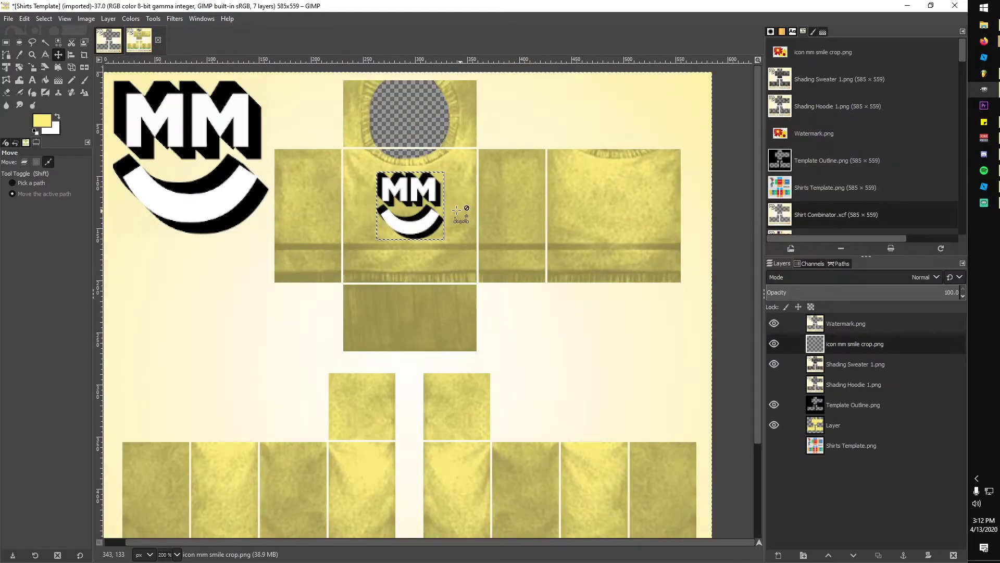
Export the image as Sweater.png to the Roblox Shirt Template Pack folder with the default PNG options
{"action": "left_click", "coordinate": [9, 19]}
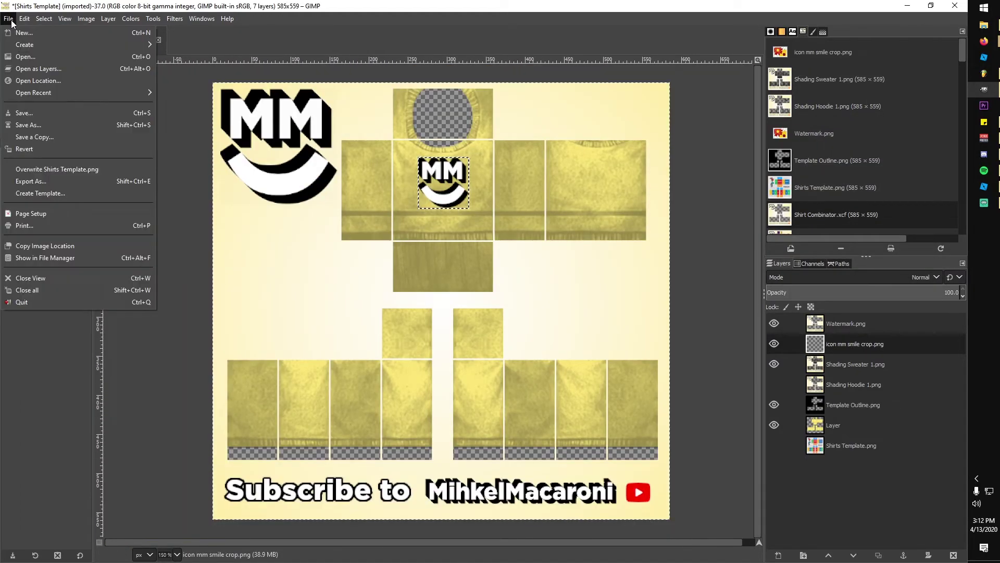
{"action": "left_click", "coordinate": [44, 182]}
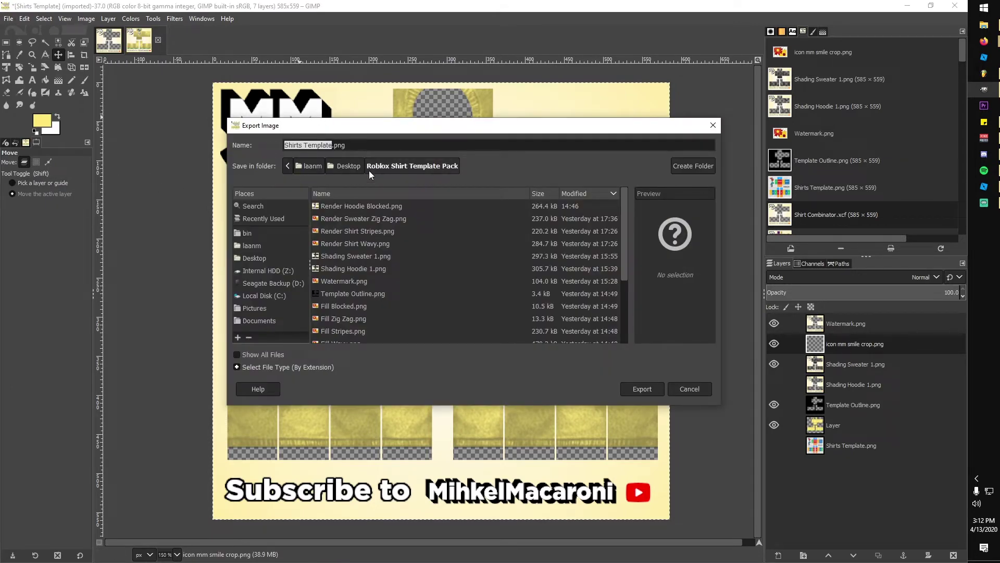
{"action": "type", "text": "Sweater.png"}
{"action": "key", "text": "Return"}
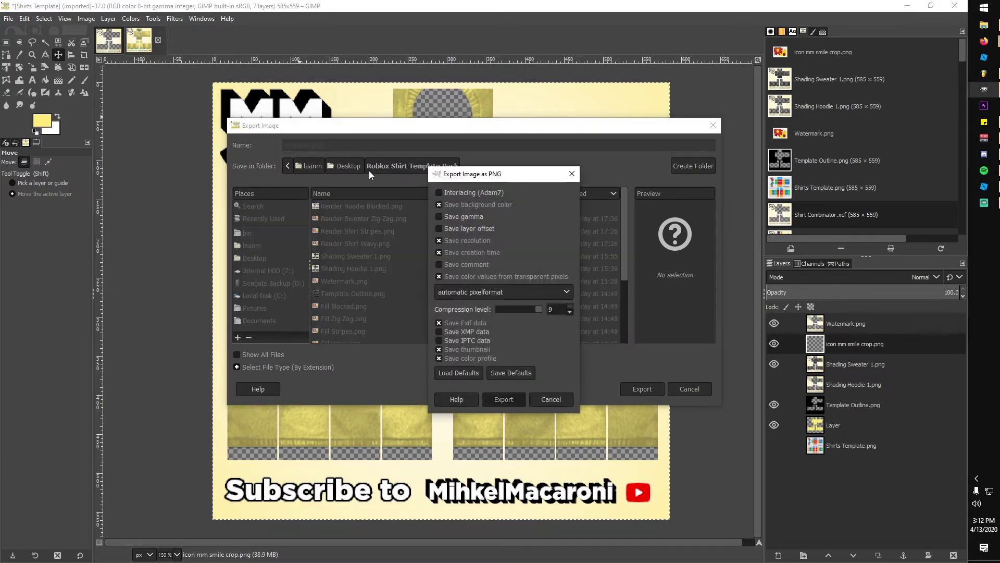
{"action": "key", "text": "Return"}
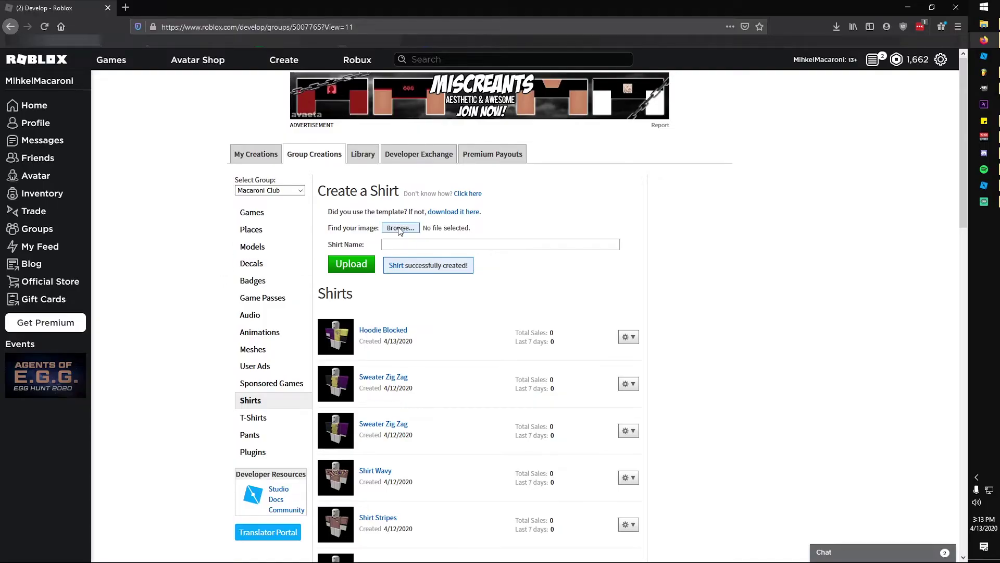
On the Roblox Create a Shirt page in the browser, choose Sweater.png and upload it with the shirt name Sweater
{"action": "left_click", "coordinate": [400, 228]}
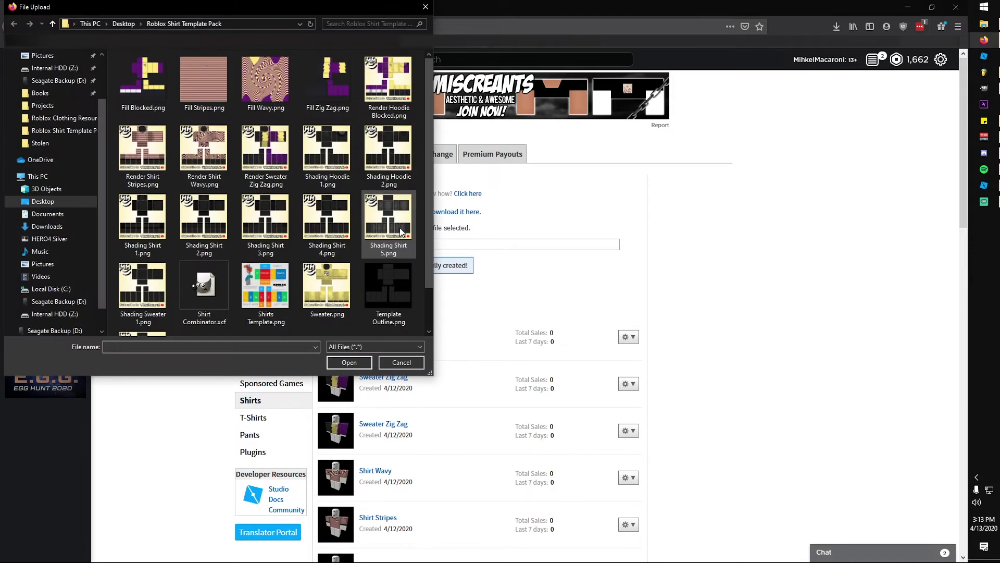
{"action": "double_click", "coordinate": [327, 286]}
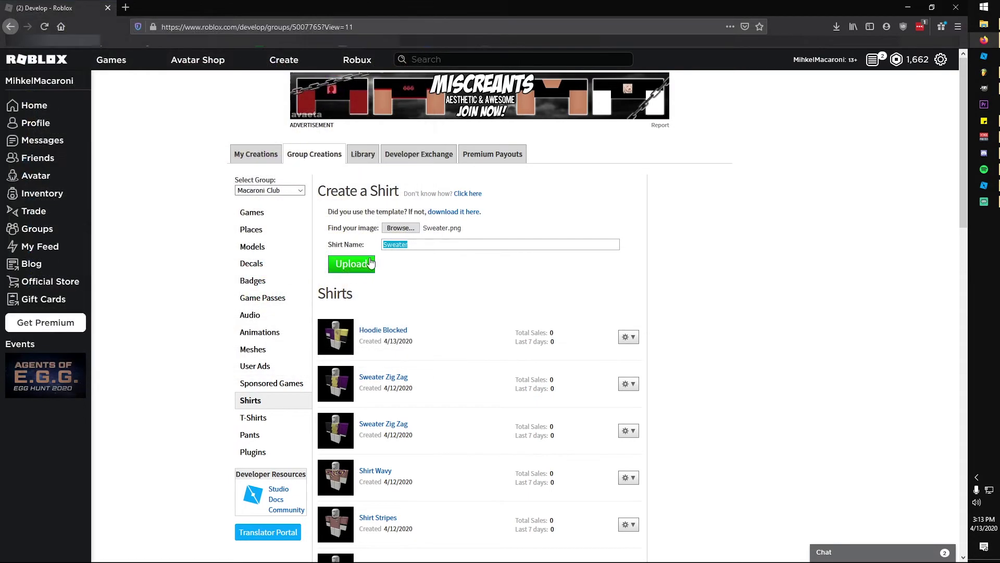
{"action": "left_click", "coordinate": [364, 264]}
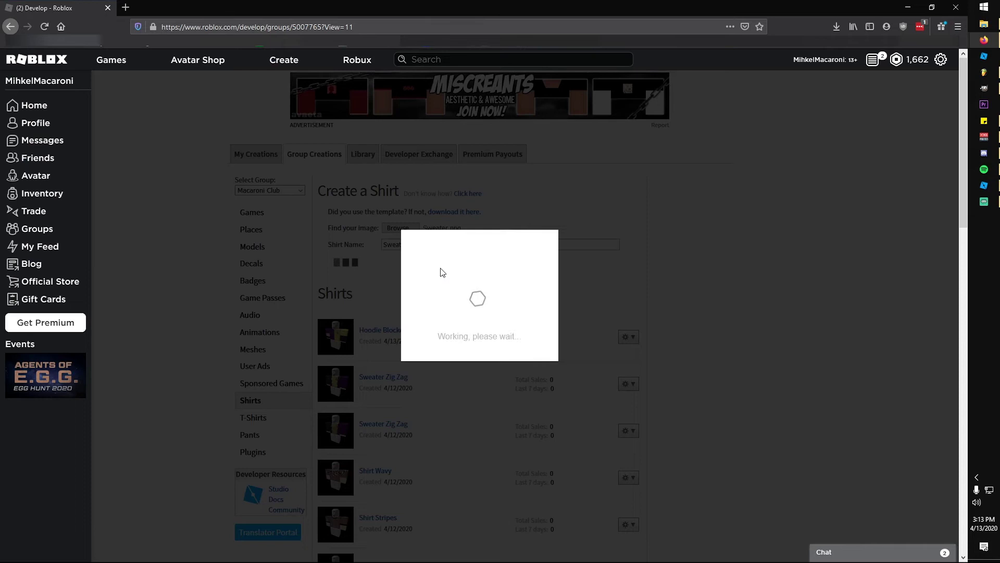
Complete the upload verification by rotating the animal image until it stands upright and submitting it
{"action": "left_click", "coordinate": [478, 333]}
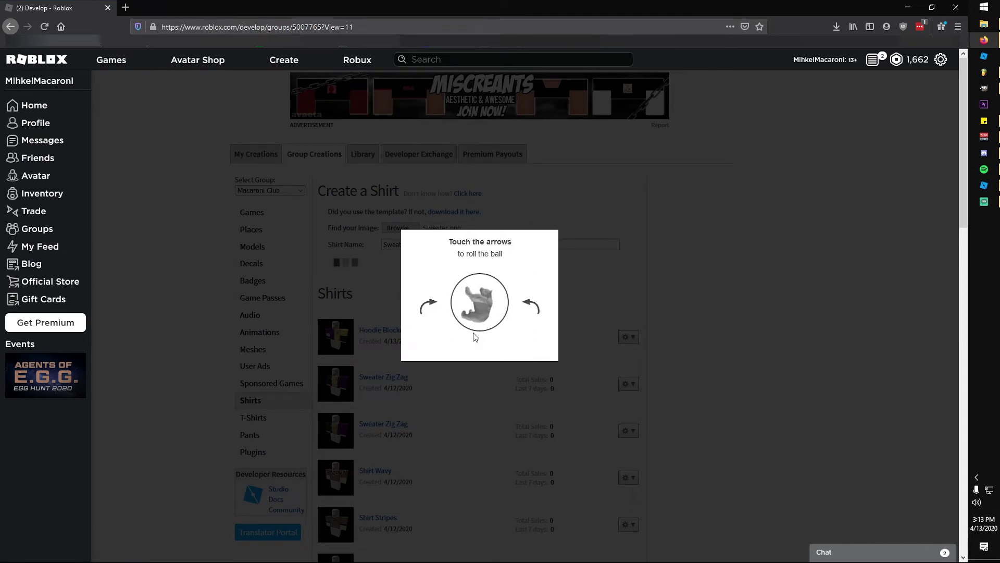
{"action": "left_click", "coordinate": [528, 311]}
{"action": "left_click", "coordinate": [527, 311]}
{"action": "left_click", "coordinate": [481, 343]}
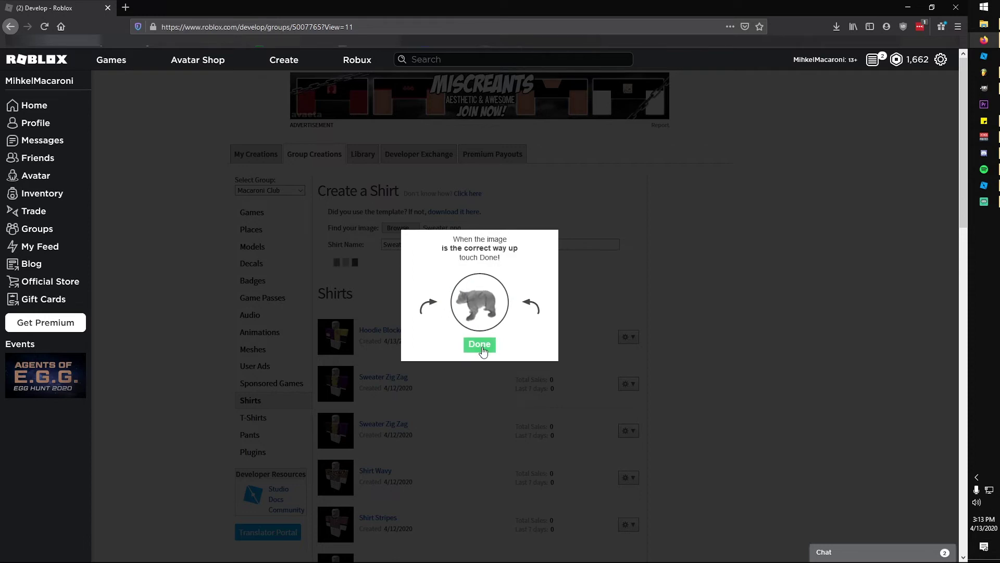
{"action": "left_click", "coordinate": [483, 349]}
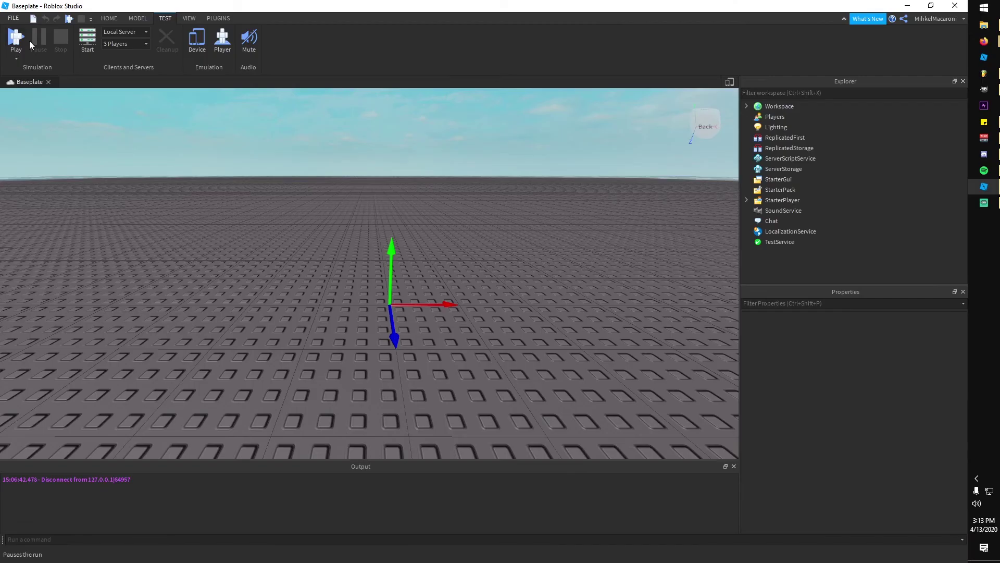
Start a play test of the Baseplate in Roblox Studio and copy the Sweater's asset ID from its catalog page address in the browser
{"action": "left_click", "coordinate": [20, 40]}
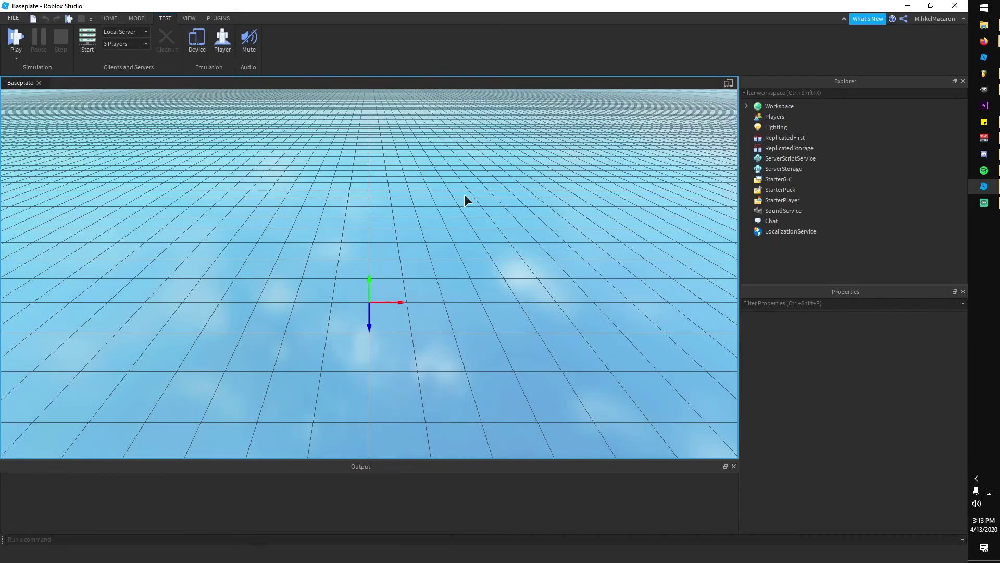
{"action": "key", "text": "alt+Tab"}
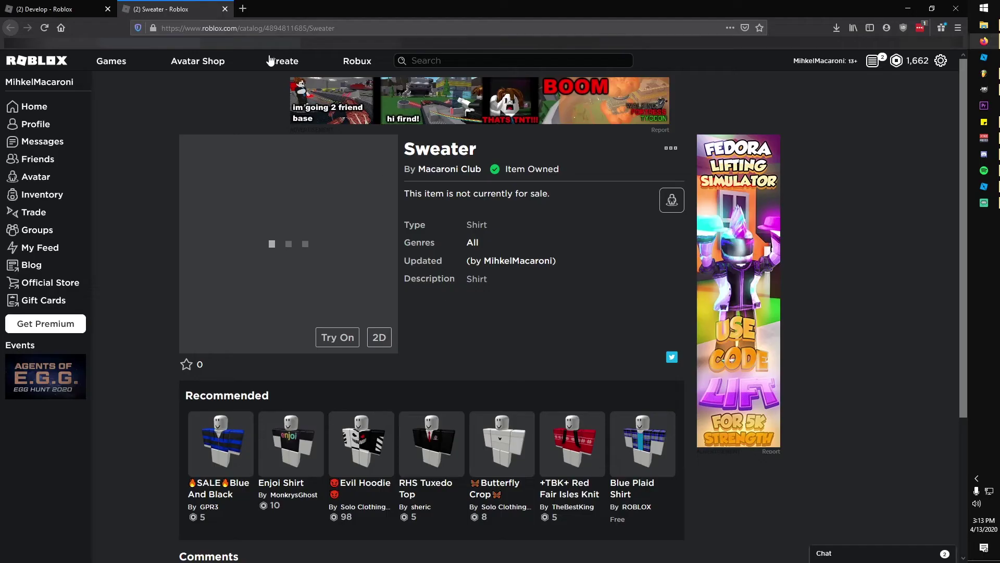
{"action": "double_click", "coordinate": [283, 28]}
{"action": "key", "text": "alt+Tab"}
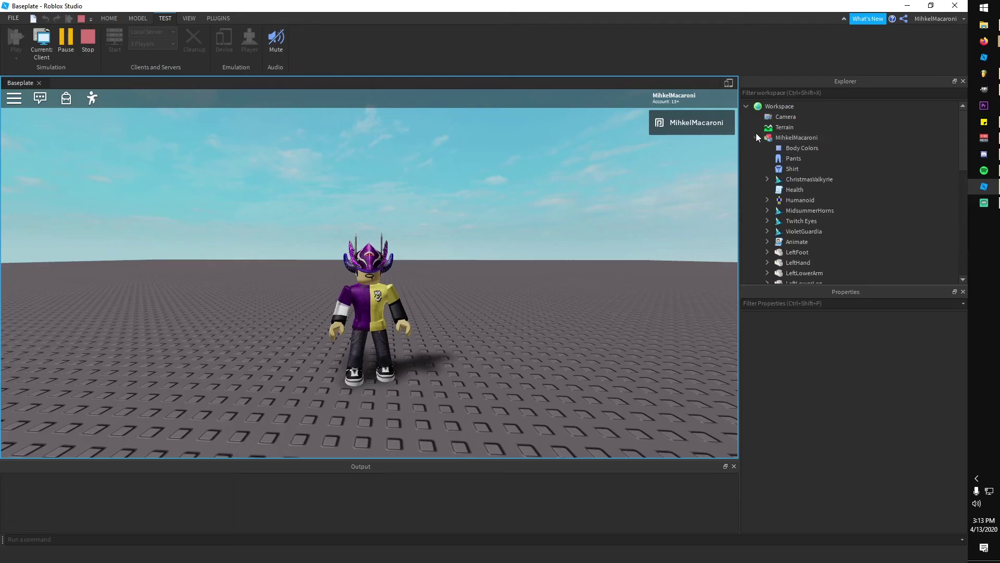
{"action": "left_click", "coordinate": [792, 168]}
{"action": "left_click", "coordinate": [833, 341]}
{"action": "key", "text": "ctrl+v"}
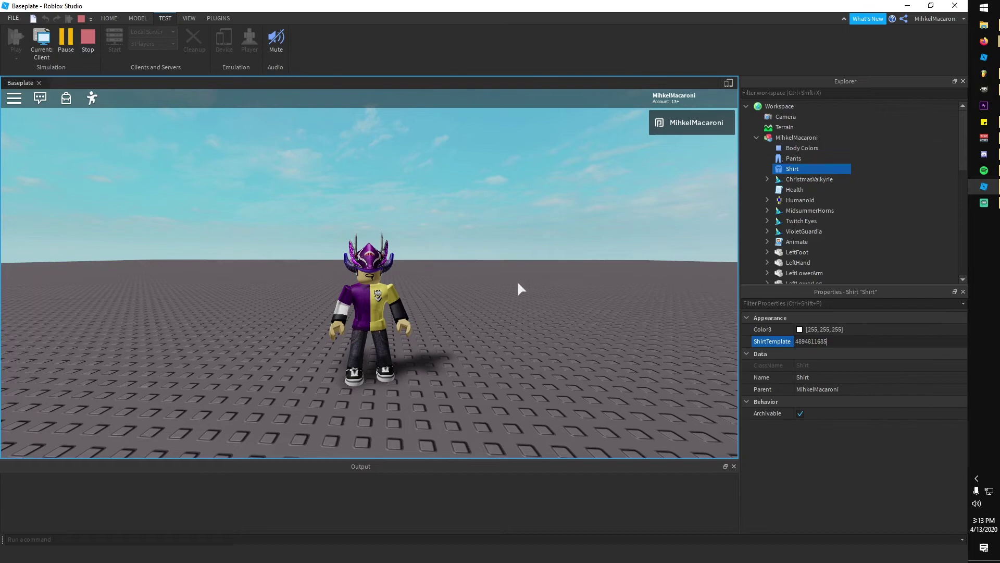
{"action": "key", "text": "Return"}
Walk and turn the avatar around the baseplate and examine the sweater's front, sides and sleeves from near and far
{"action": "scroll", "coordinate": [513, 307], "scroll_direction": "up", "scroll_amount": 4}
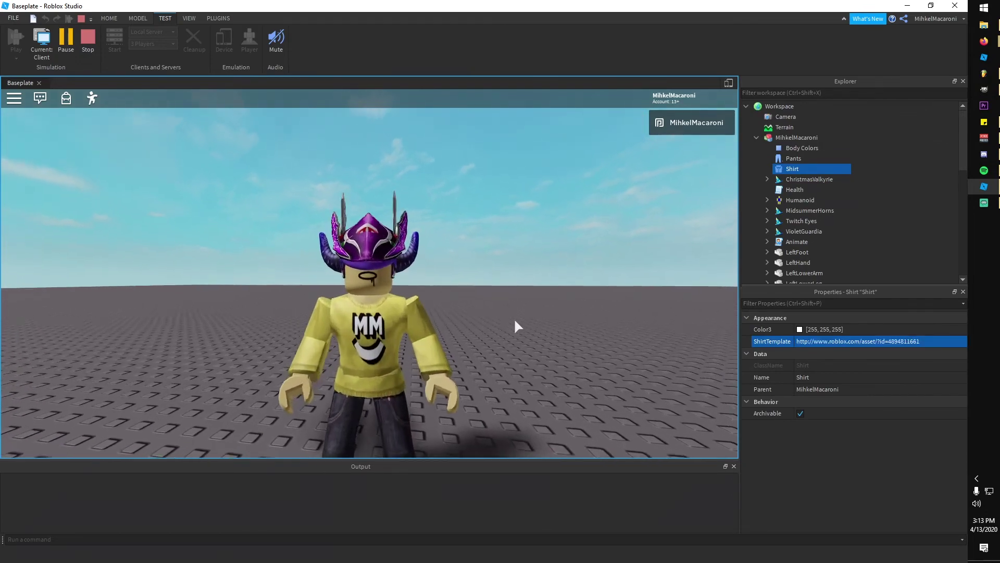
{"action": "scroll", "coordinate": [514, 320], "scroll_direction": "down", "scroll_amount": 3}
{"action": "key", "text": "a"}
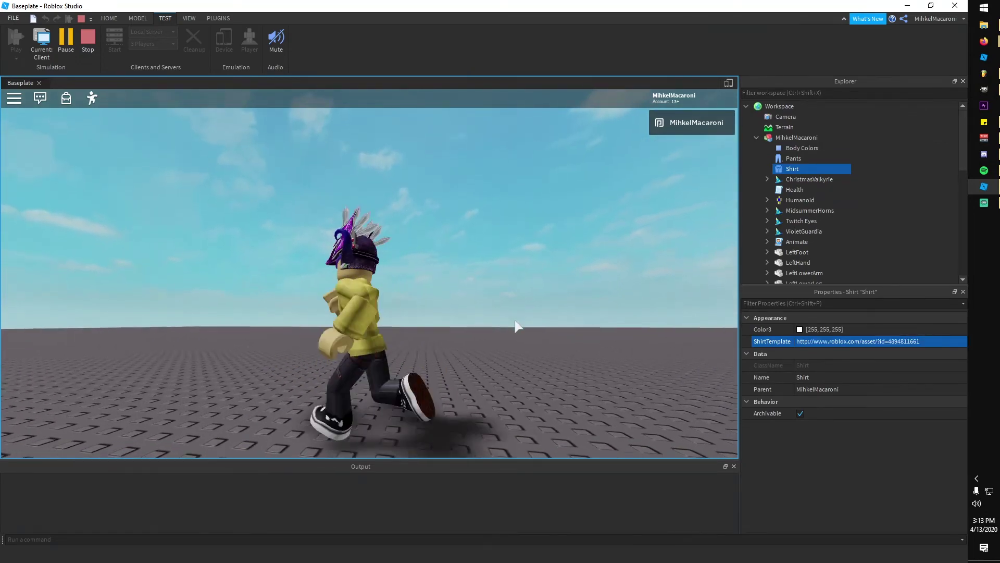
{"action": "key", "text": "s"}
{"action": "scroll", "coordinate": [514, 320], "scroll_direction": "up", "scroll_amount": 4}
{"action": "scroll", "coordinate": [513, 319], "scroll_direction": "up", "scroll_amount": 3}
{"action": "scroll", "coordinate": [513, 318], "scroll_direction": "down", "scroll_amount": 3}
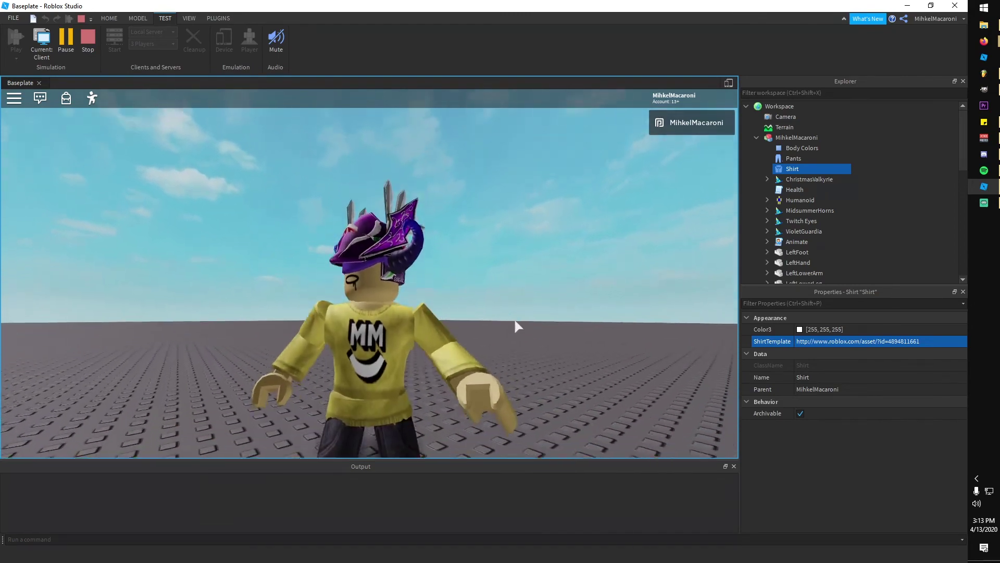
{"action": "scroll", "coordinate": [513, 317], "scroll_direction": "up", "scroll_amount": 3}
{"action": "scroll", "coordinate": [514, 318], "scroll_direction": "down", "scroll_amount": 3}
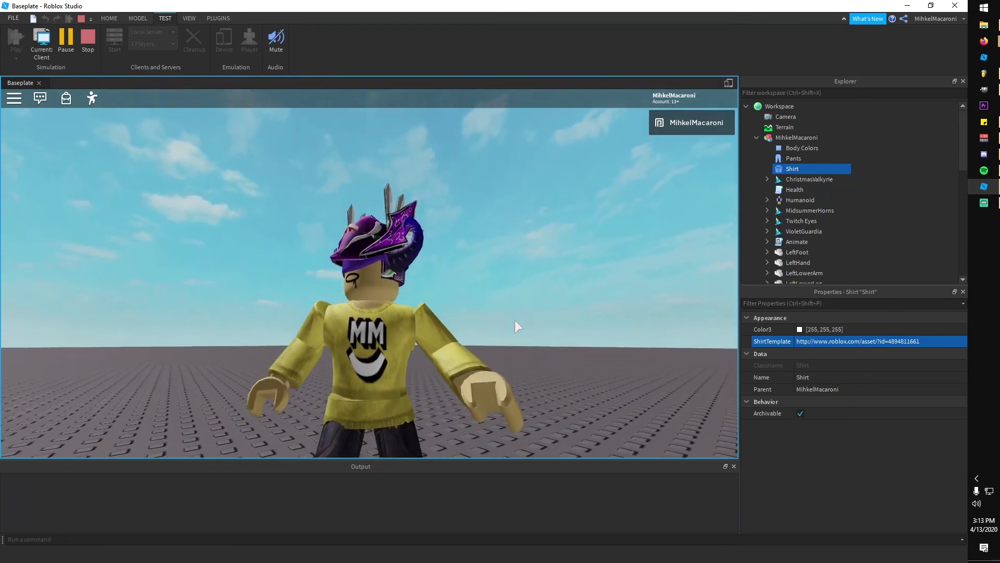
{"action": "scroll", "coordinate": [513, 318], "scroll_direction": "up", "scroll_amount": 3}
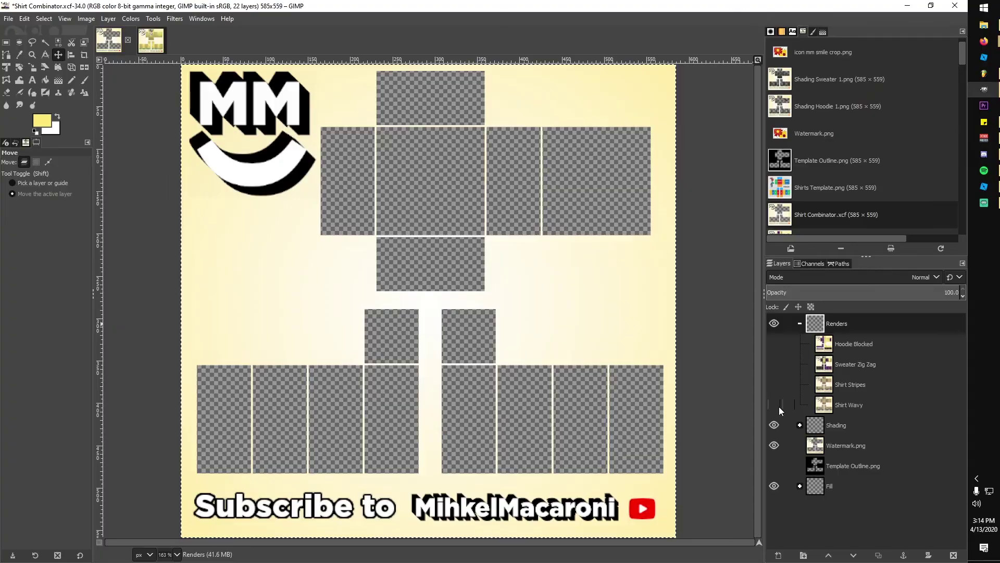
In GIMP's Shirt Combinator.xcf, show the Renders designs one at a time: Shirt Wavy, Shirt Stripes, Sweater Zig Zag and Hoodie Blocked
{"action": "left_click", "coordinate": [774, 404]}
{"action": "left_click", "coordinate": [775, 386]}
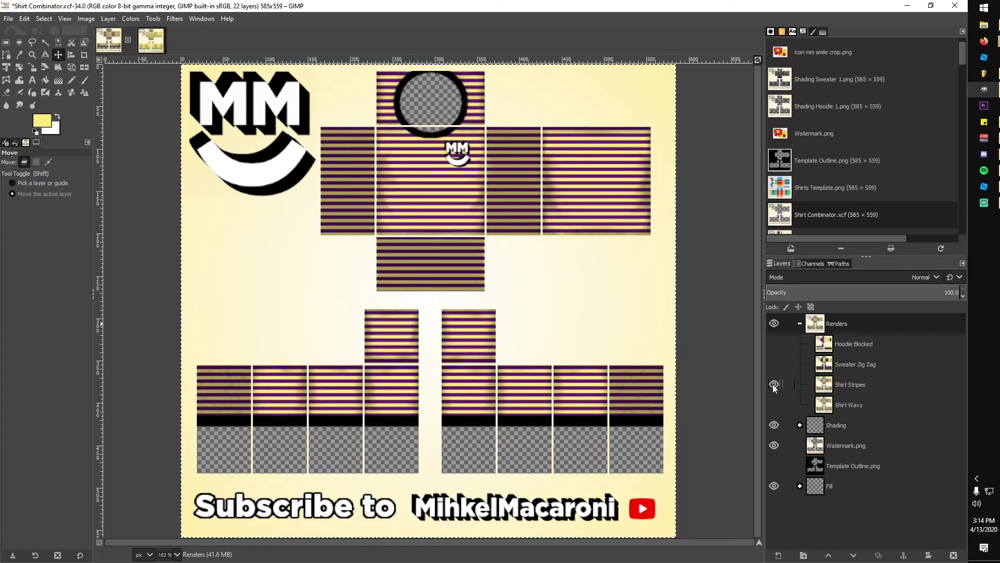
{"action": "left_click", "coordinate": [775, 384]}
{"action": "left_click", "coordinate": [775, 363]}
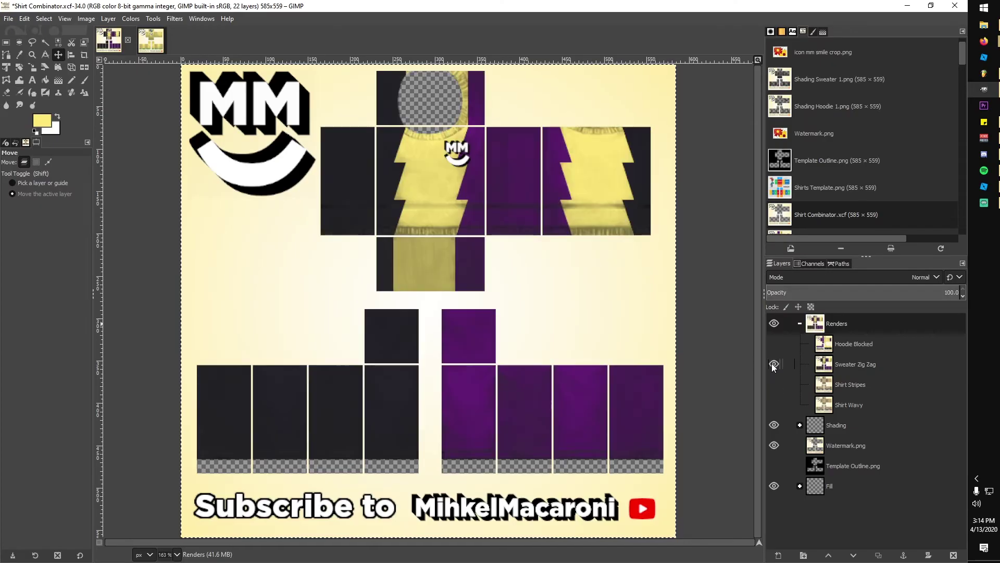
{"action": "left_click", "coordinate": [774, 364]}
{"action": "left_click", "coordinate": [774, 343]}
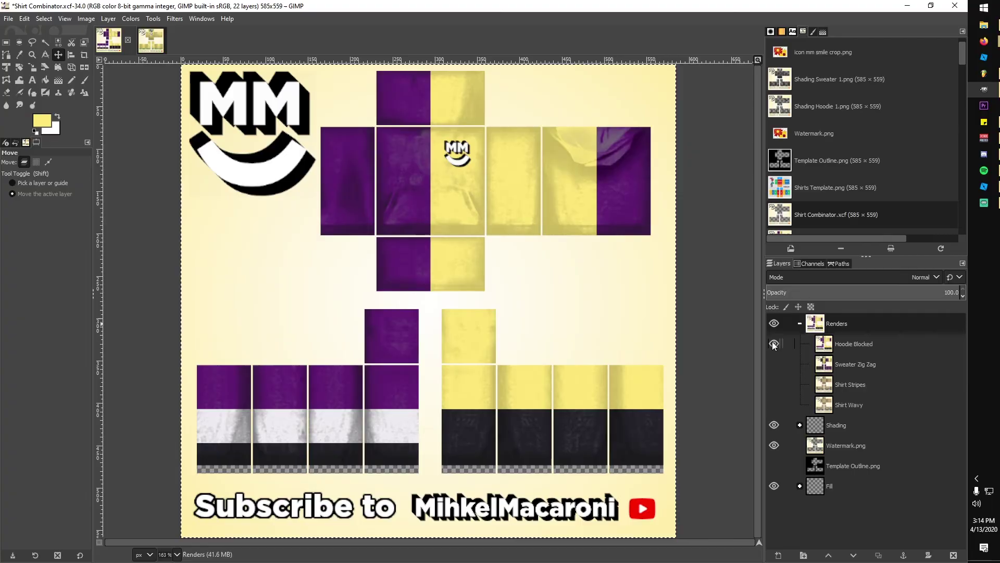